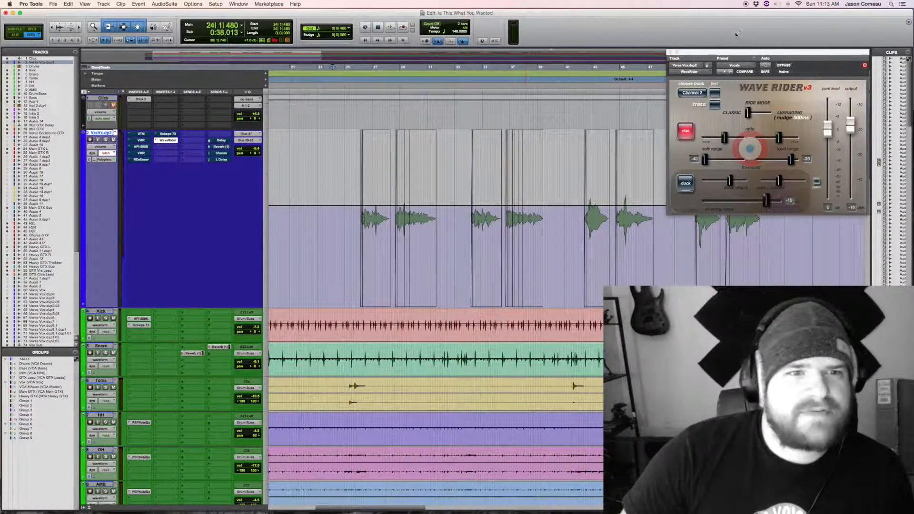
# - Move the Wave Rider plug-in window above the verse vocal waveform and select the empty stretch before the first vocal clip
pyautogui.moveTo(765, 51); pyautogui.dragTo(775, 26)
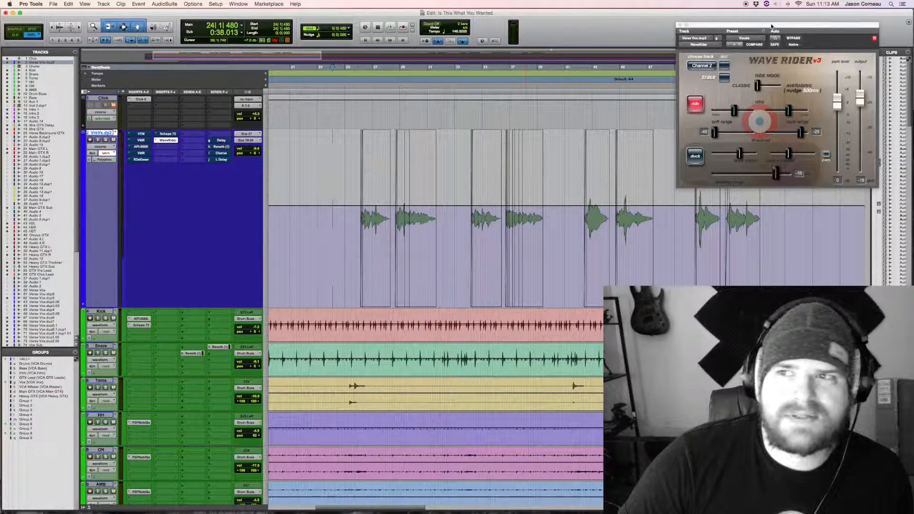
pyautogui.moveTo(800, 30); pyautogui.dragTo(735, 28)
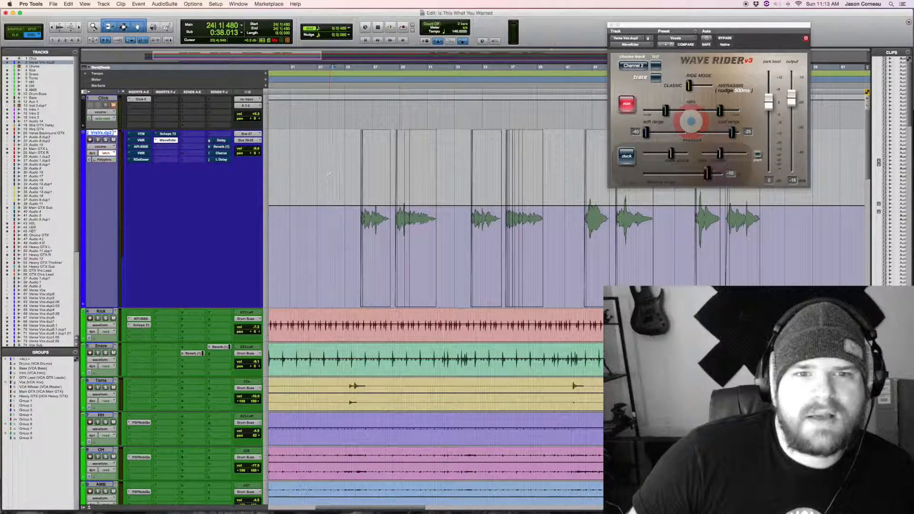
pyautogui.moveTo(331, 219); pyautogui.dragTo(345, 188)
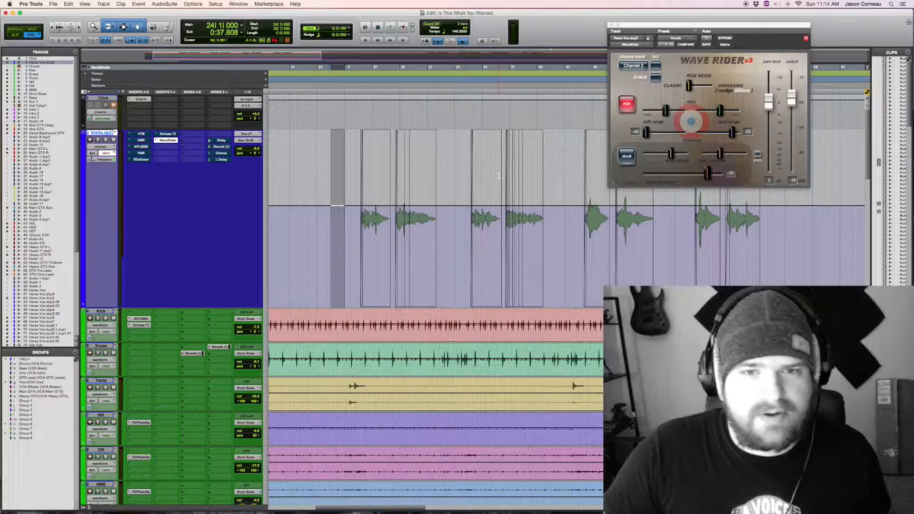
pyautogui.hscroll(-5, 499, 176)
pyautogui.hscroll(8, 462, 175)
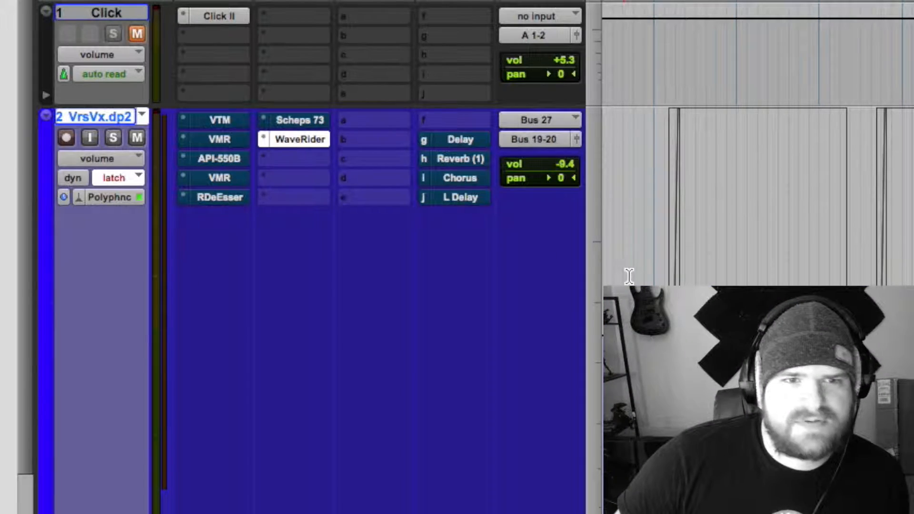
# - Set the verse vocal track's automation mode to latch
pyautogui.click(645, 276)
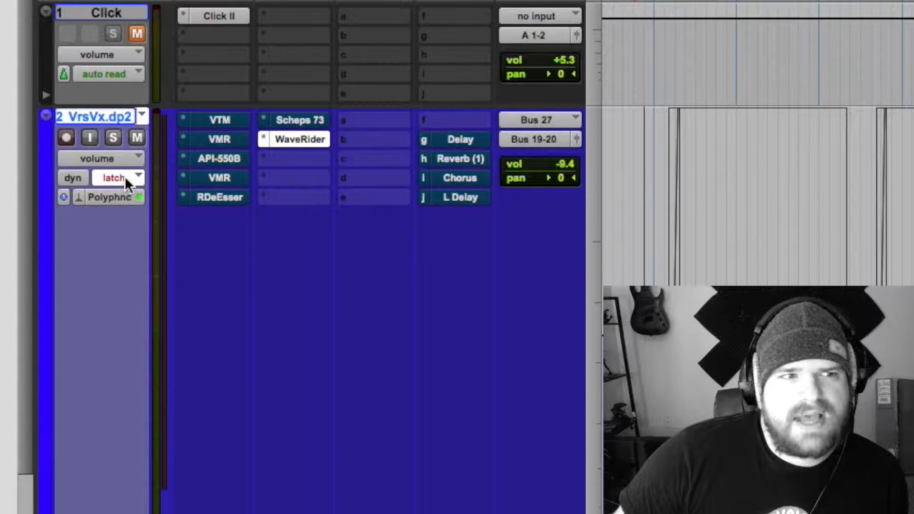
pyautogui.click(125, 176)
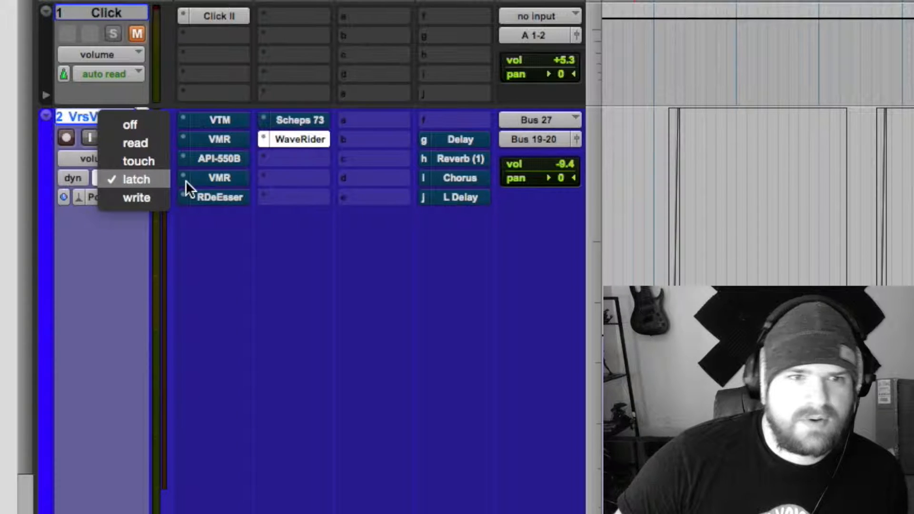
pyautogui.click(146, 184)
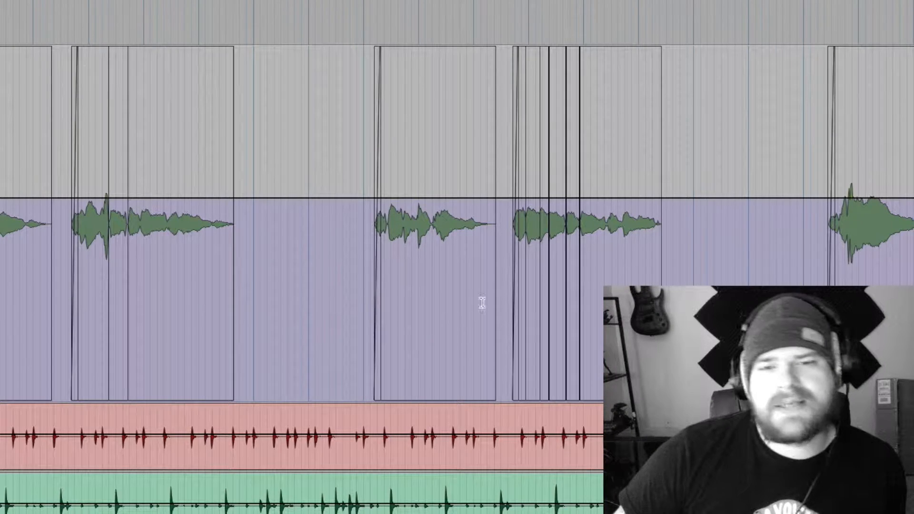
# - Record Wave Rider volume automation on the verse vocal, playing from just before the first clip until past the fourth clip
pyautogui.hscroll(-7, 65, 127)
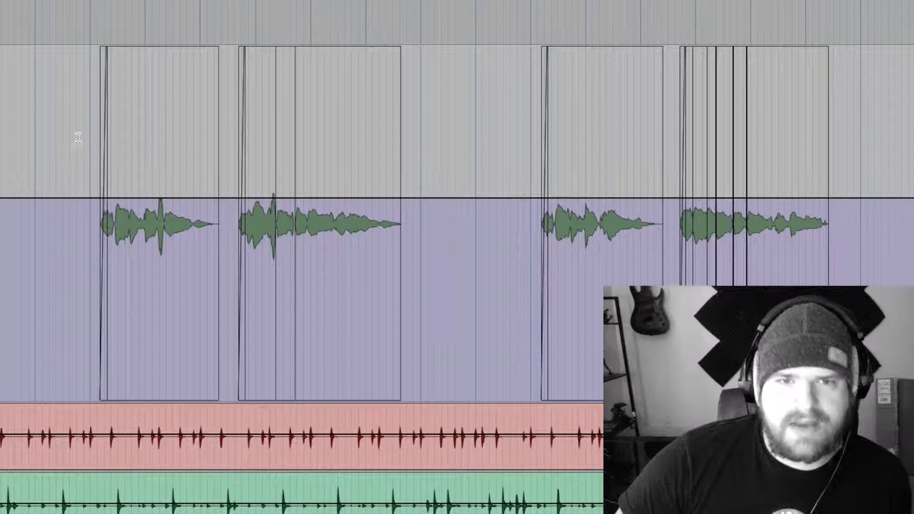
pyautogui.moveTo(76, 157); pyautogui.dragTo(179, 165)
pyautogui.click(87, 154)
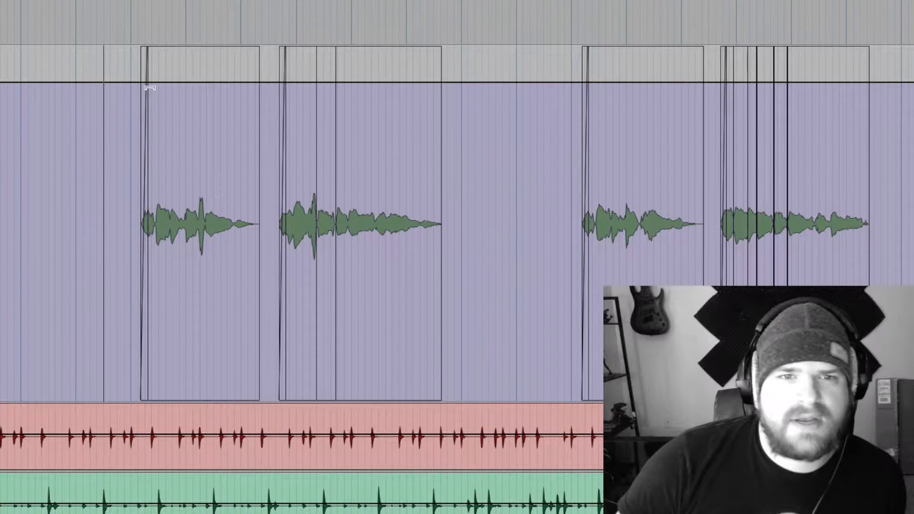
pyautogui.press('space')
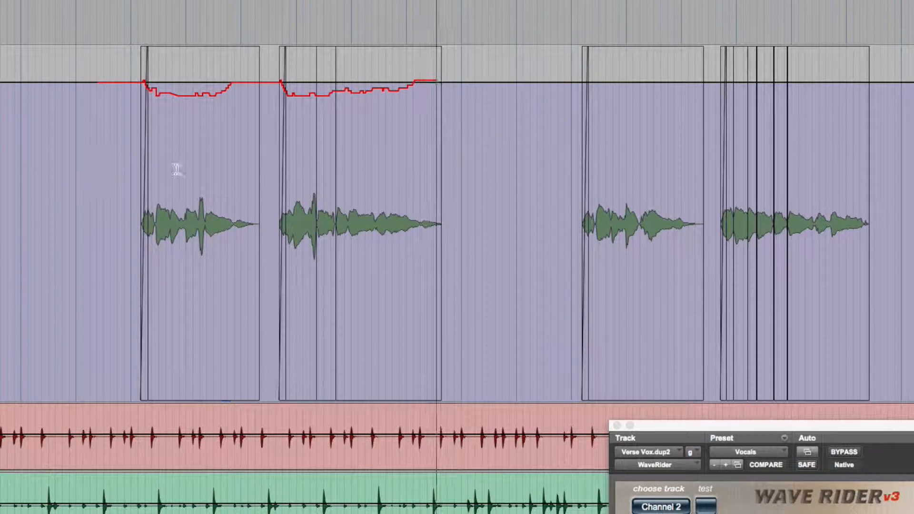
pyautogui.hscroll(10, 278, 164)
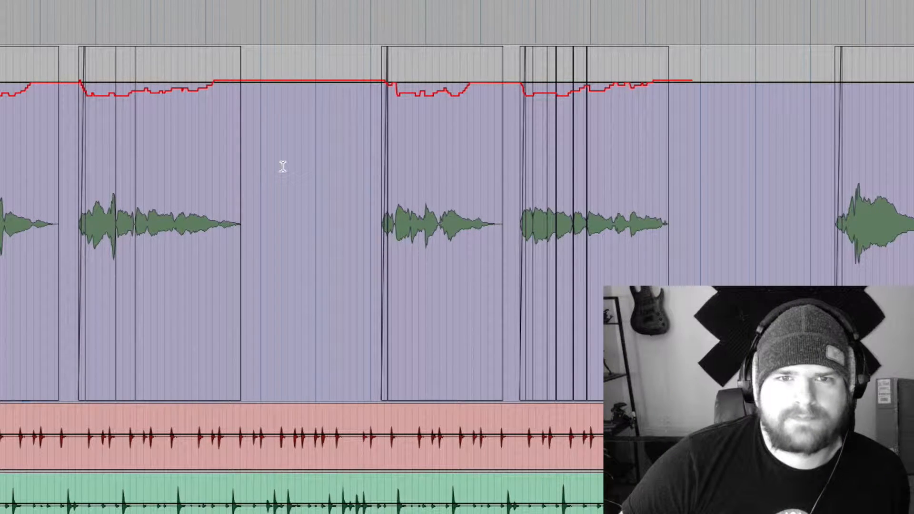
pyautogui.press('space')
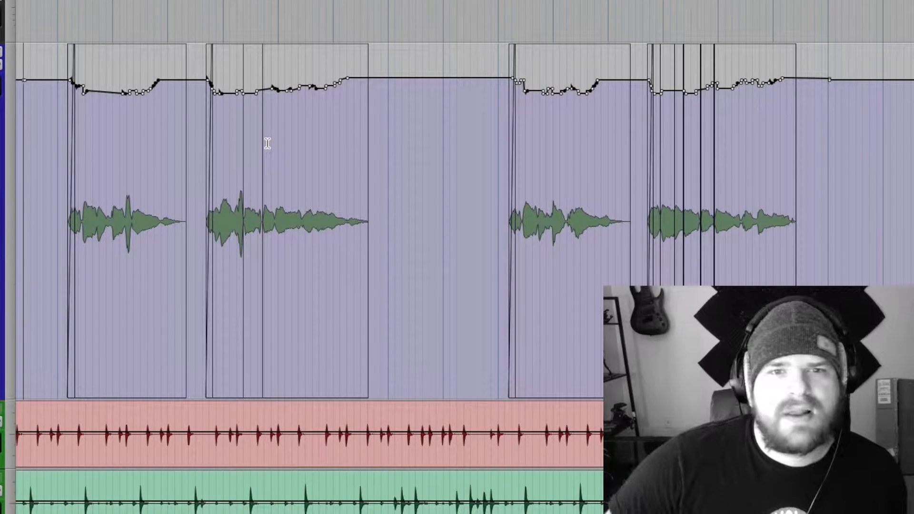
# - Try lowering the volume automation segment over the loud peak in the second vocal clip, and undo it
pyautogui.press('t')
pyautogui.press('t')
pyautogui.hscroll(15, 267, 144)
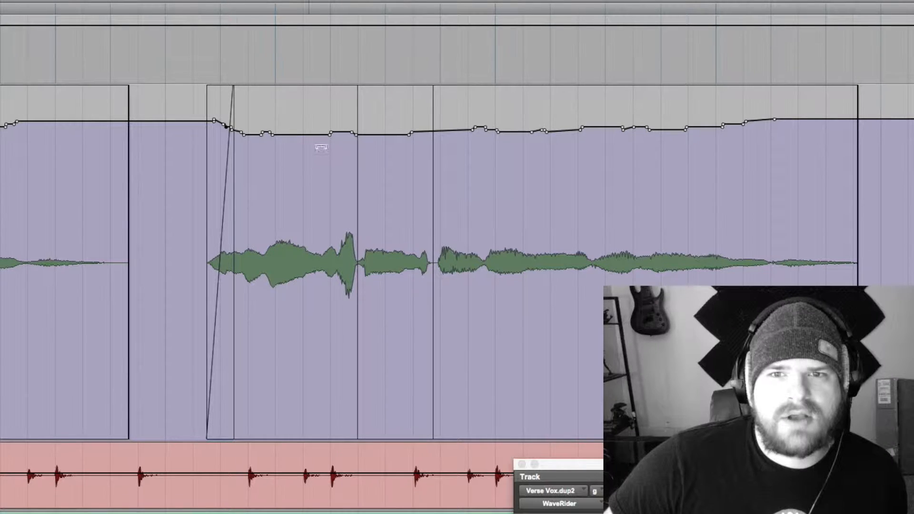
pyautogui.moveTo(337, 137); pyautogui.dragTo(338, 173)
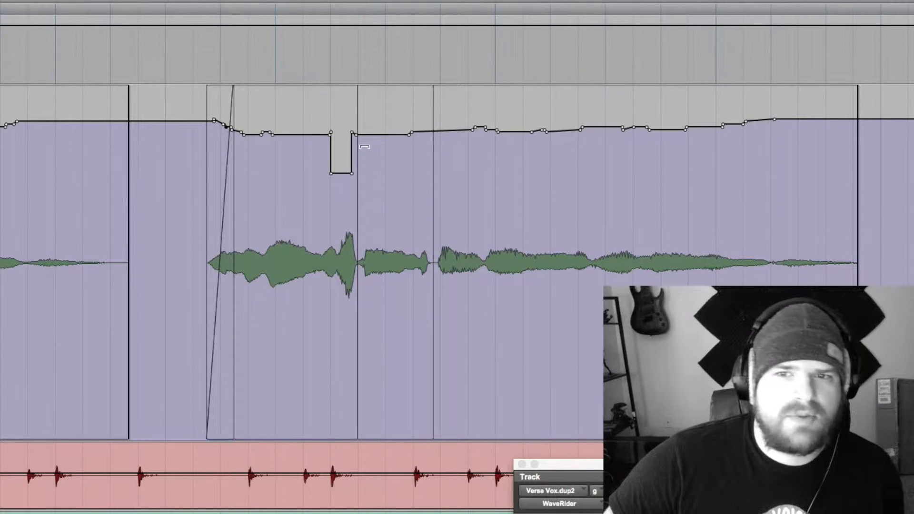
pyautogui.press('super+z')
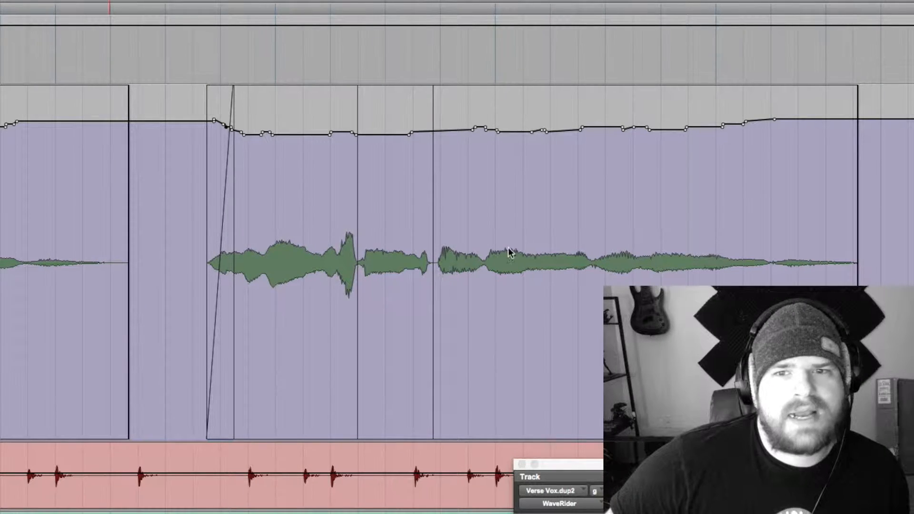
# - Try drawing a smooth volume dip over the second vocal clip's loud peak with the Pencil tool, and undo it
pyautogui.moveTo(299, 134); pyautogui.dragTo(322, 147)
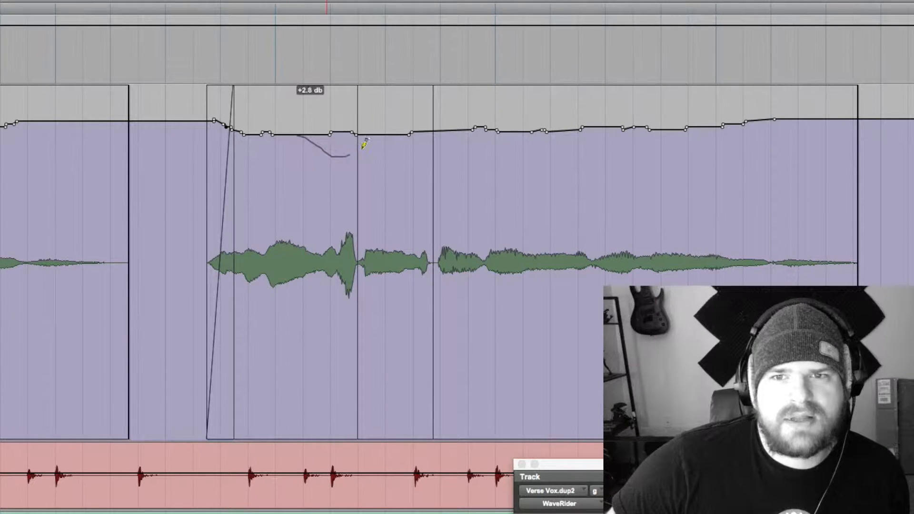
pyautogui.moveTo(393, 132); pyautogui.dragTo(409, 129)
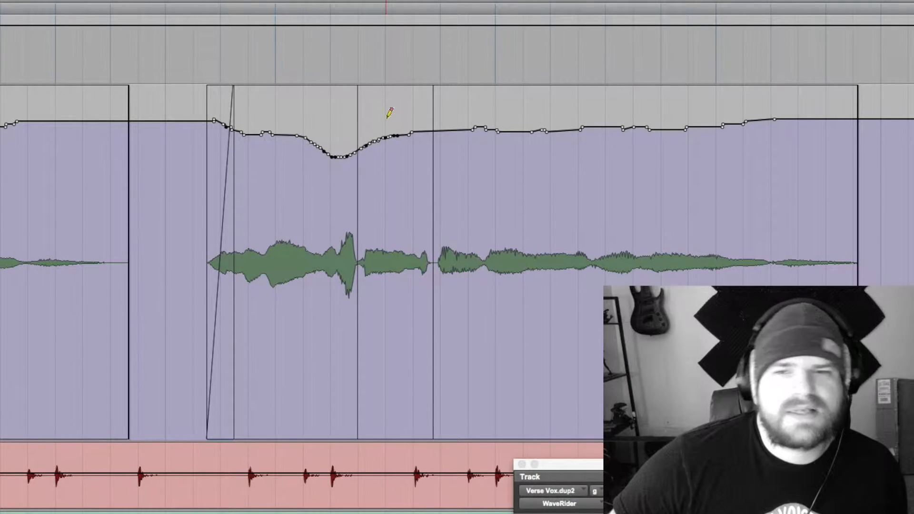
pyautogui.press('super+z')
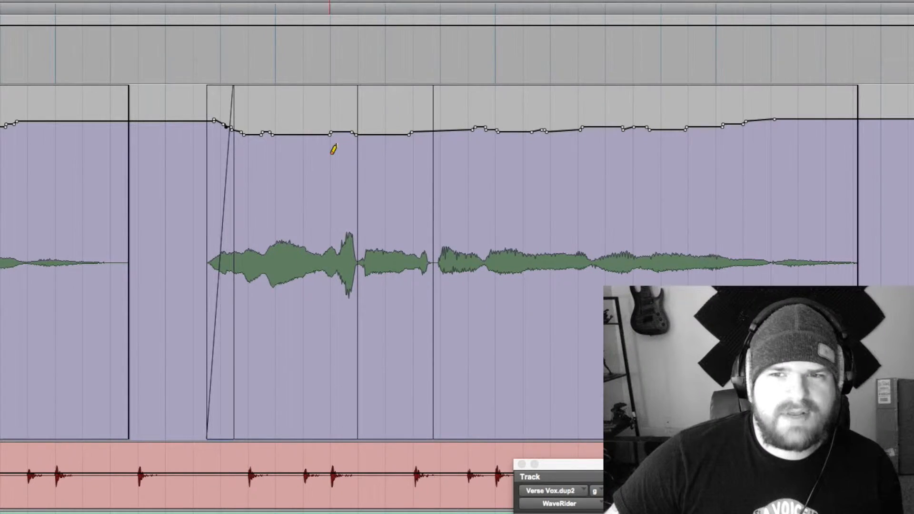
pyautogui.press('r')
pyautogui.press('r')
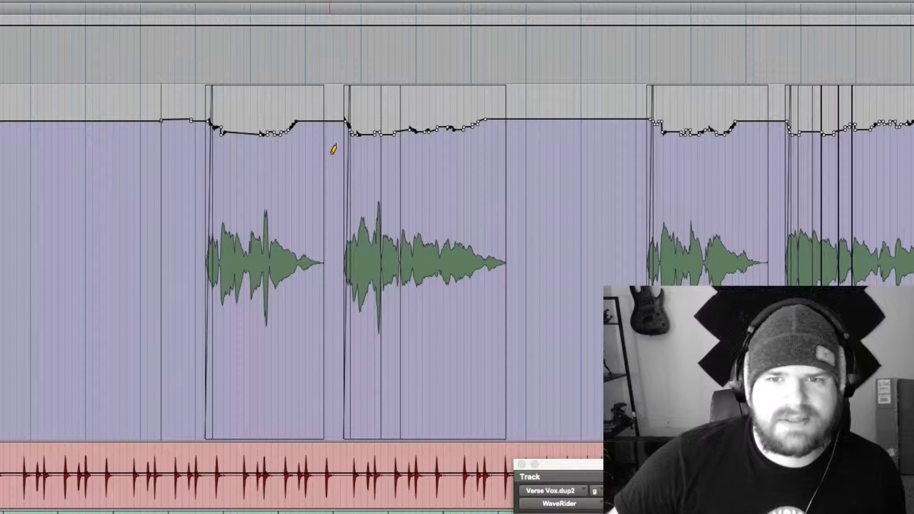
pyautogui.press('super+bracketleft')
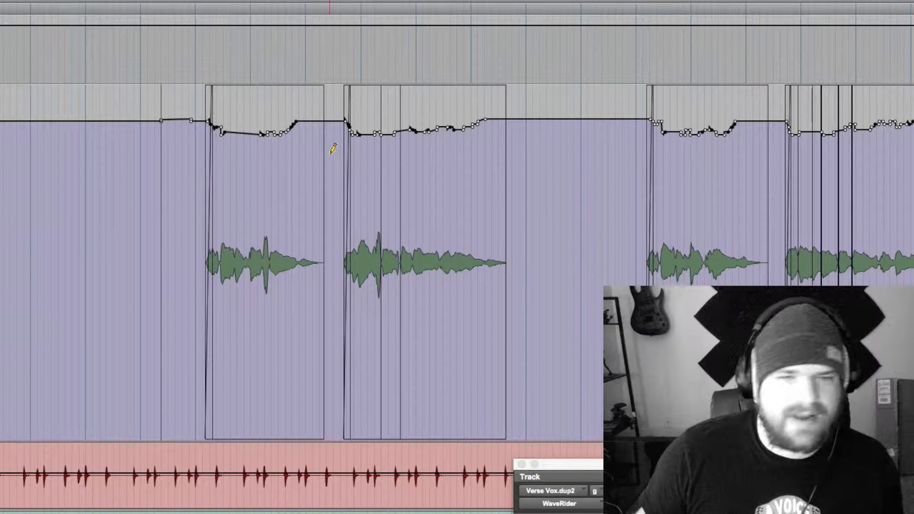
# - Examine the clips and waveform levels along the Bass track, from its first clip to the section with raised clip gain
pyautogui.hscroll(4, 316, 150)
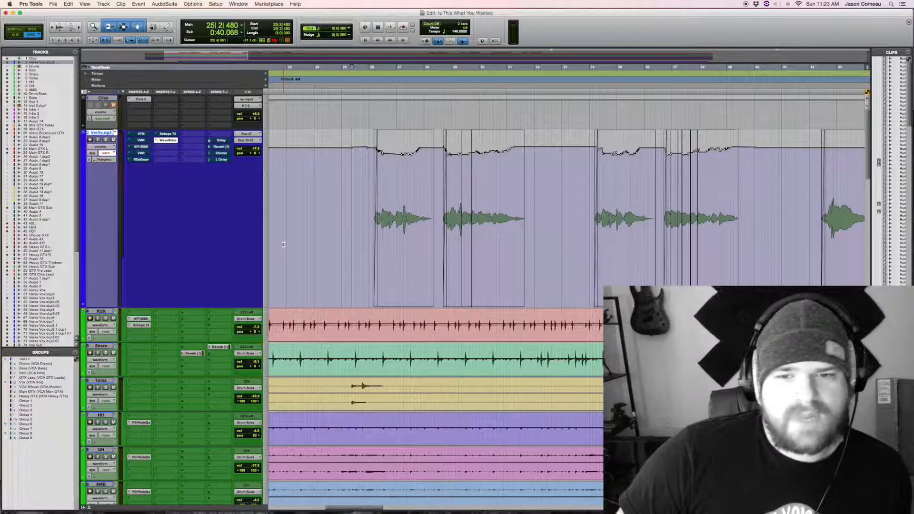
pyautogui.scroll(-5, 283, 244)
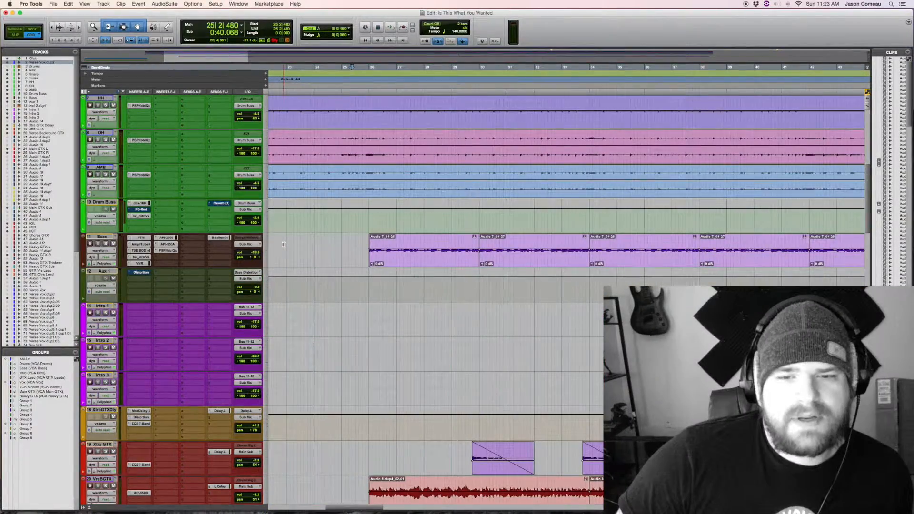
pyautogui.scroll(-5, 283, 244)
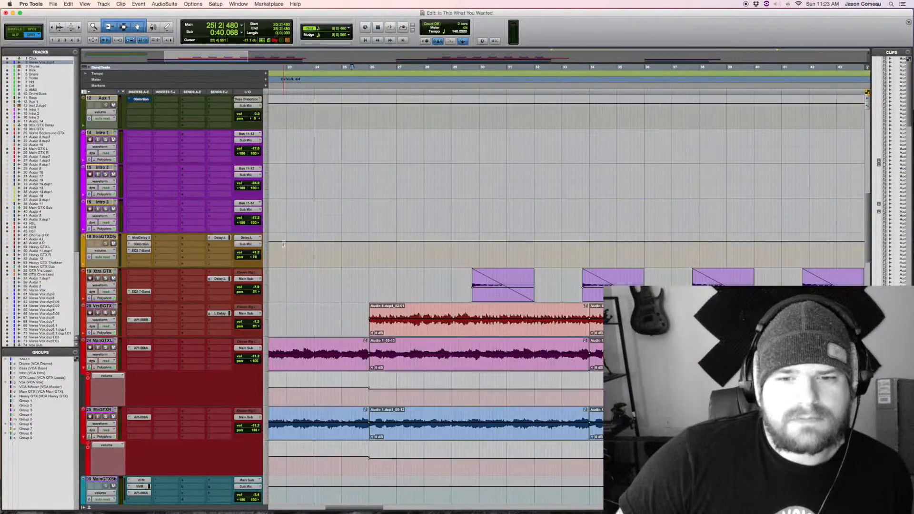
pyautogui.scroll(-1, 283, 244)
pyautogui.scroll(-2, 283, 245)
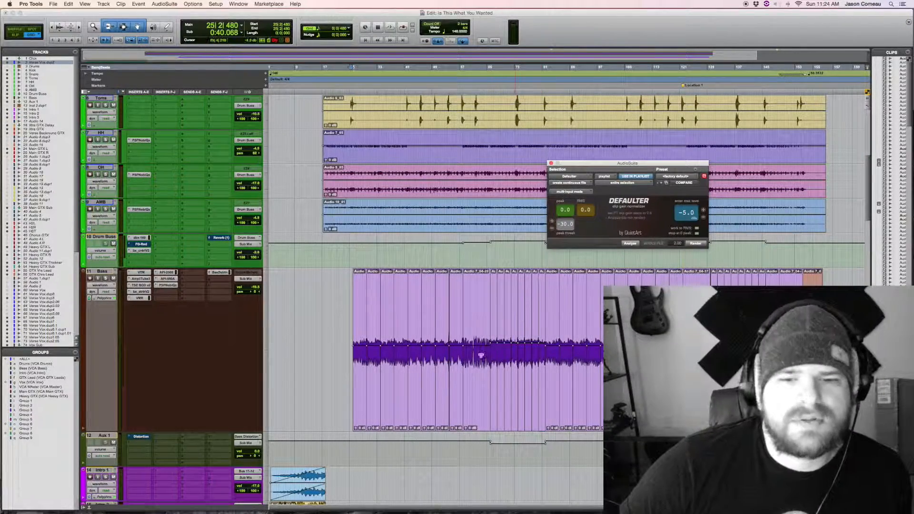
pyautogui.press('super+bracketright')
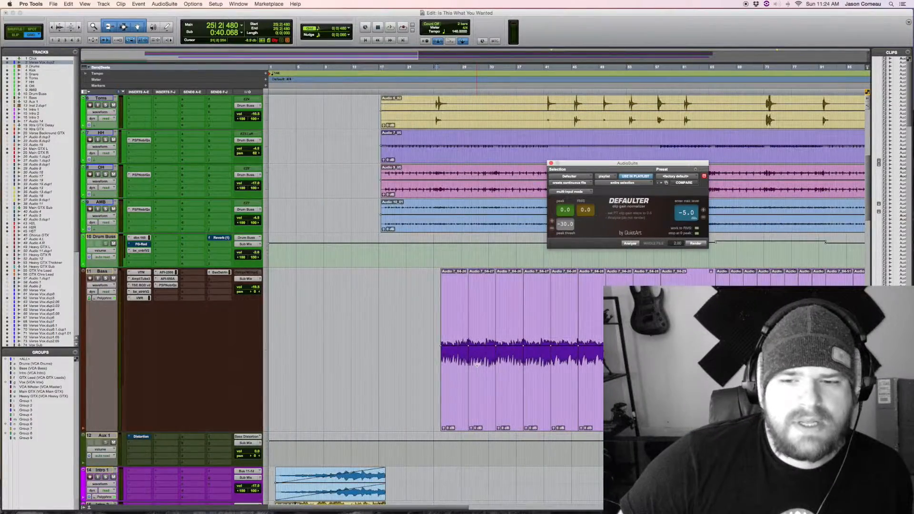
pyautogui.press('super+bracketright')
pyautogui.hscroll(10, 478, 368)
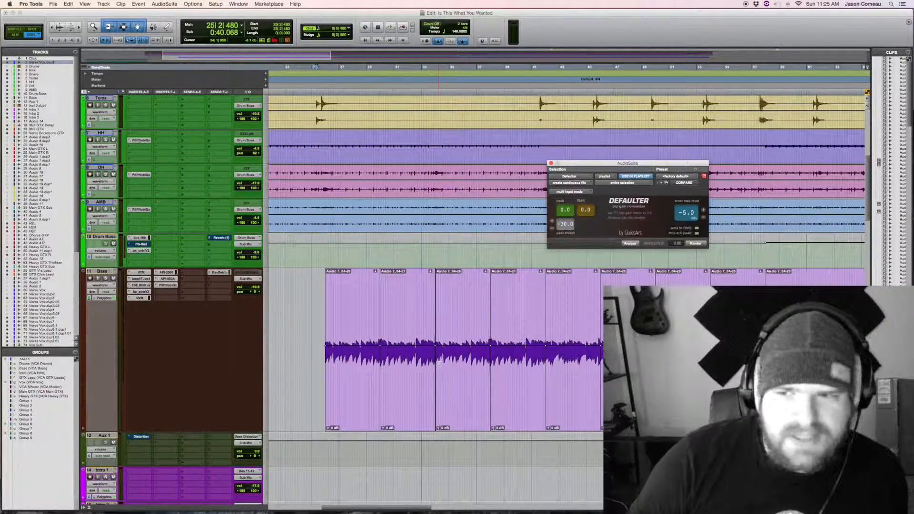
pyautogui.hscroll(10, 439, 365)
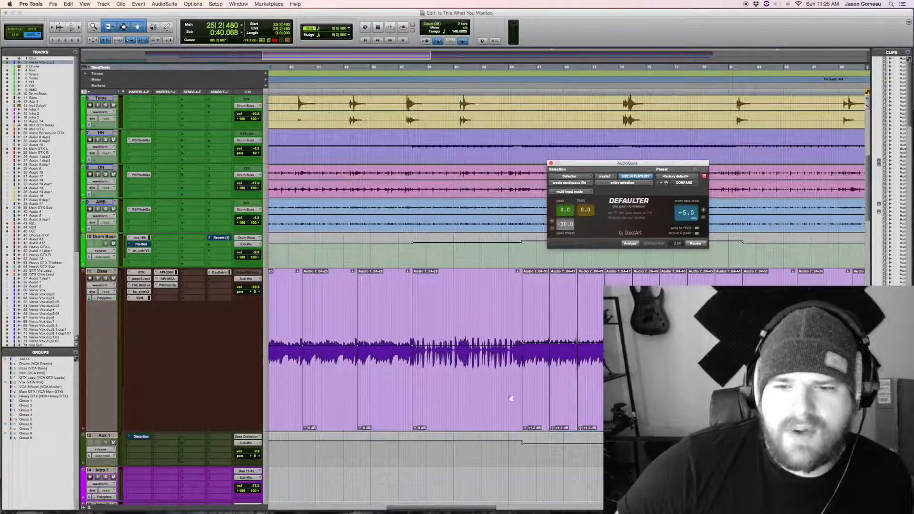
pyautogui.scroll(-3, 511, 398)
pyautogui.scroll(1, 511, 398)
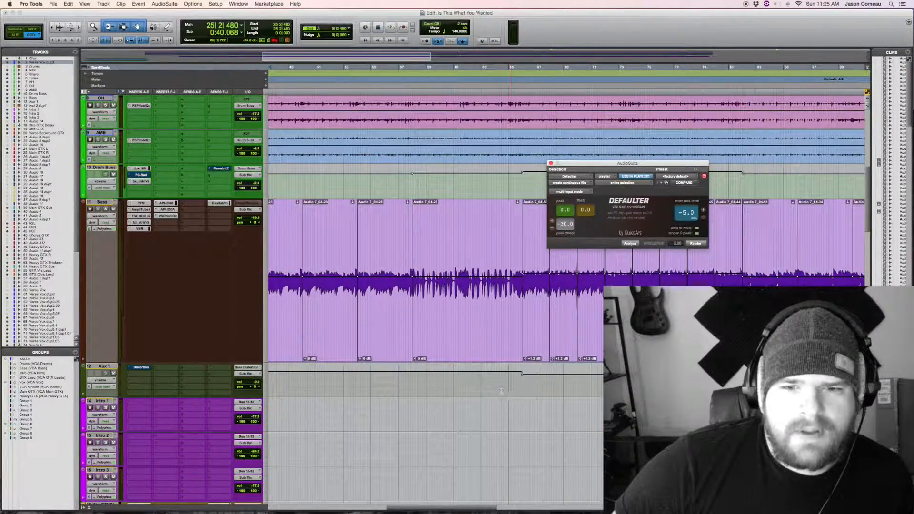
# - Select in turn the Bass clips before the gain change and the first +1.2 dB clip to compare their clip gain
pyautogui.click(467, 351)
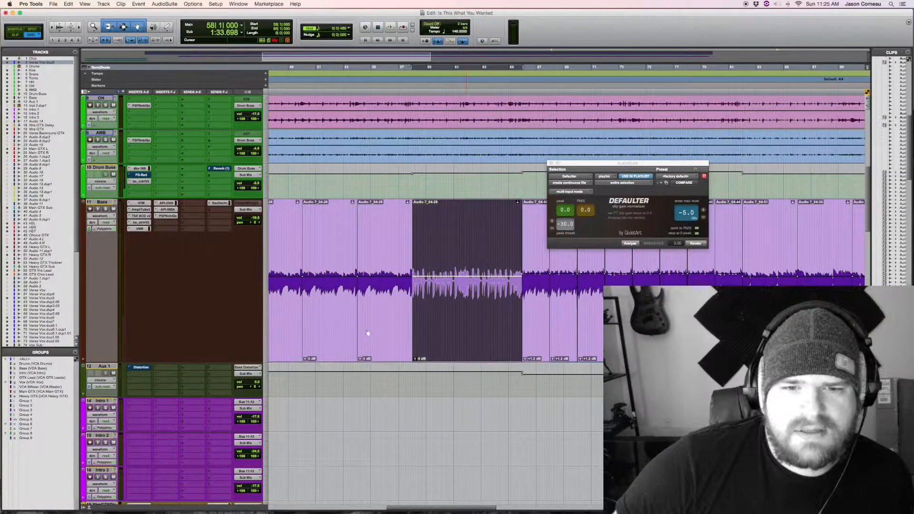
pyautogui.click(388, 320)
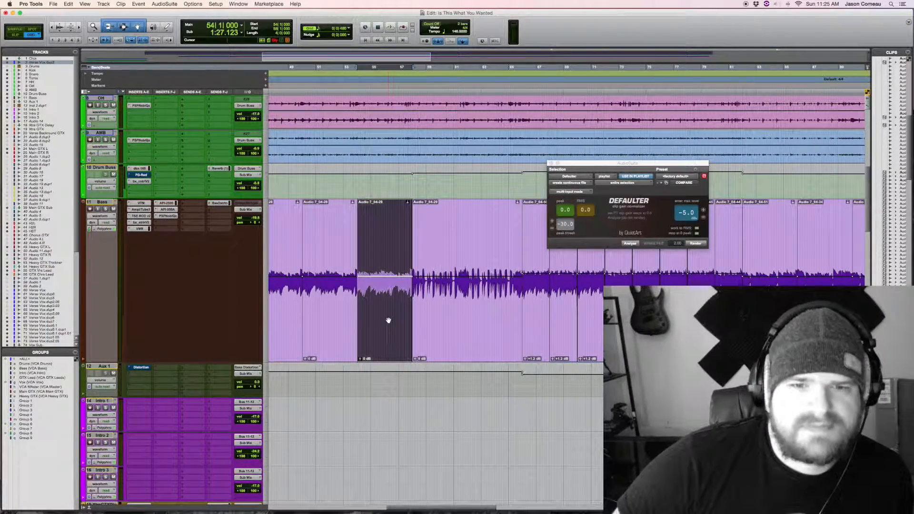
pyautogui.click(501, 337)
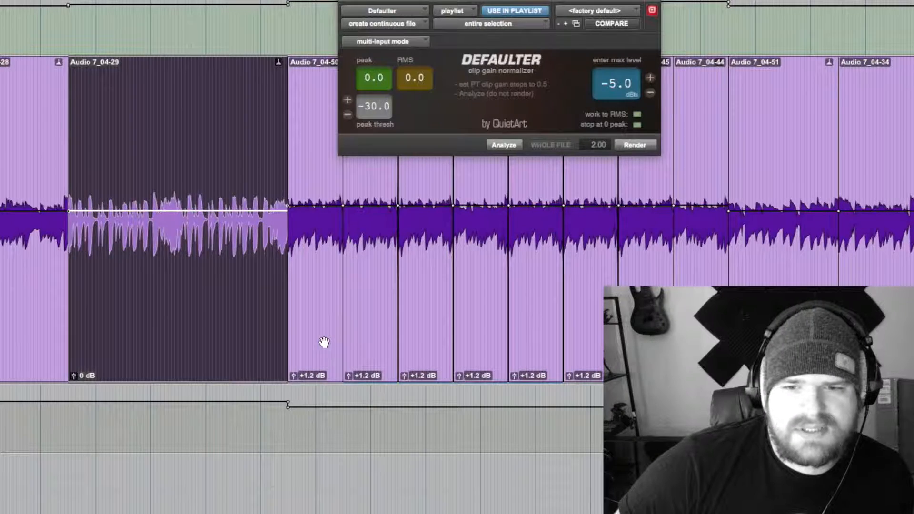
pyautogui.click(540, 342)
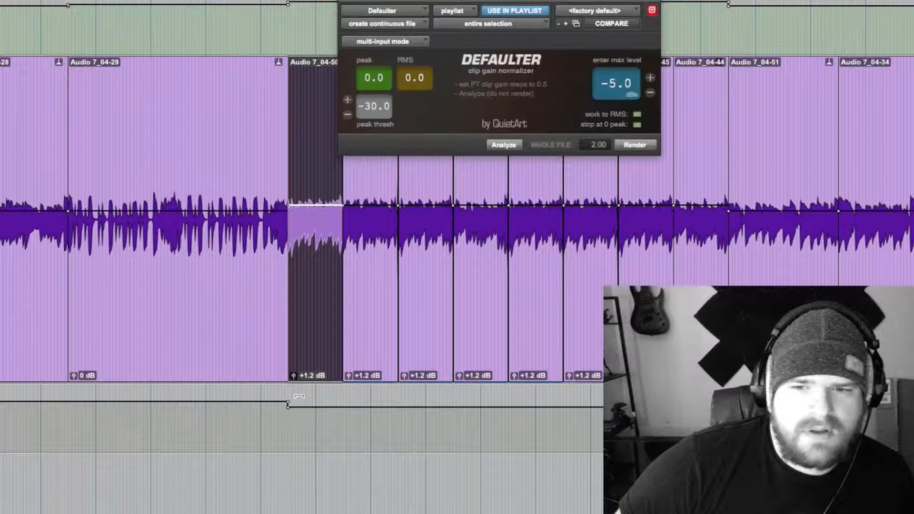
# - Select the Aux 1 volume automation beneath the +1.2 dB Bass clips and compare the levels with the earlier bass section
pyautogui.moveTo(303, 405); pyautogui.dragTo(548, 408)
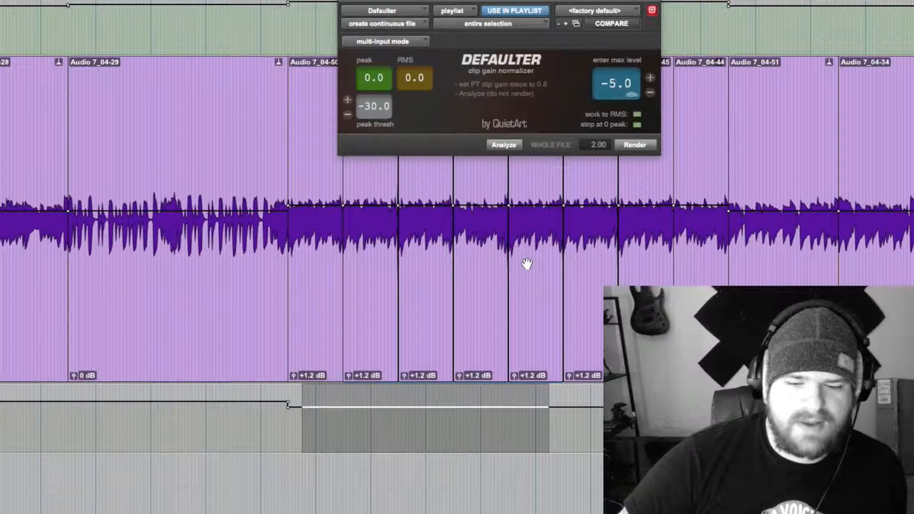
pyautogui.hscroll(-15, 336, 216)
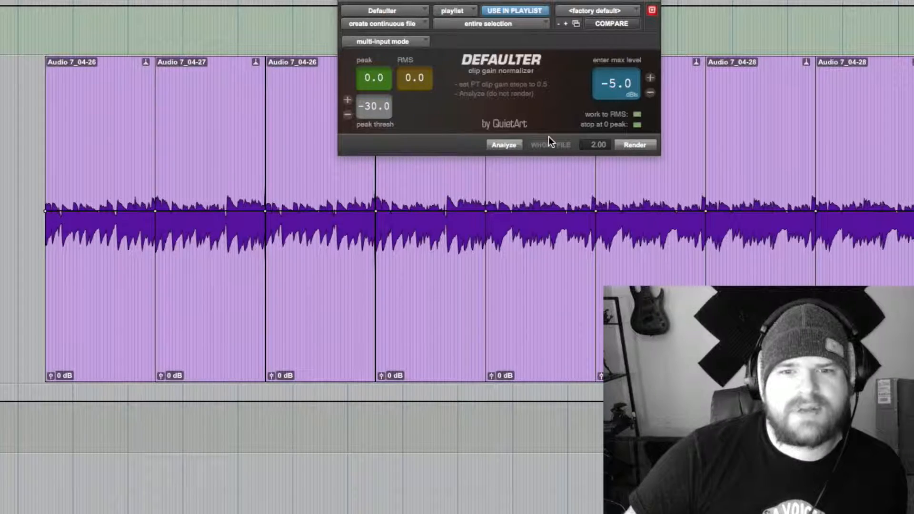
pyautogui.hscroll(10, 122, 260)
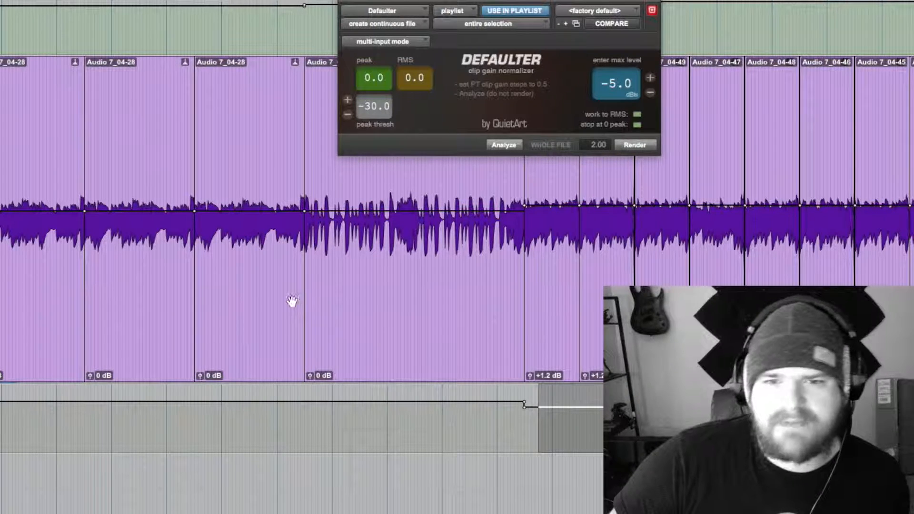
# - Select the 0 dB Bass clip just before Audio 7_04-29 and enable work to RMS in Defaulter
pyautogui.hscroll(3, 292, 301)
pyautogui.click(125, 339)
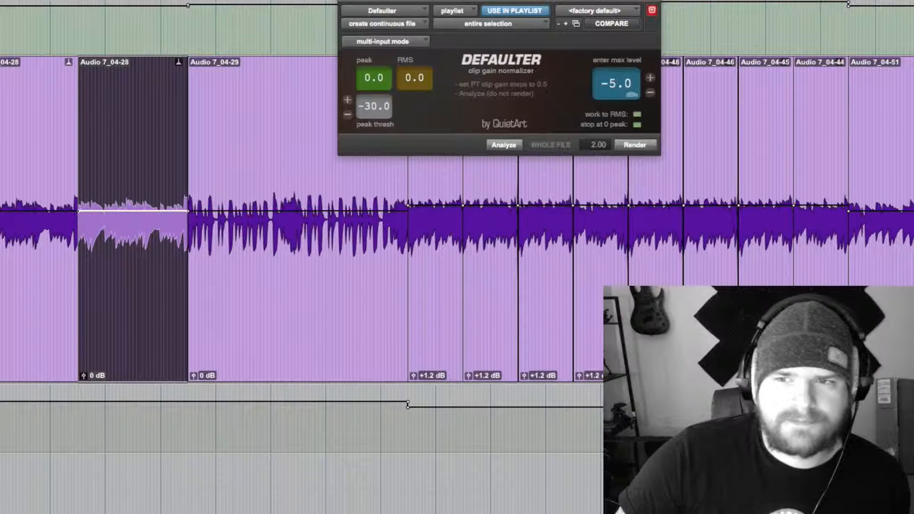
pyautogui.click(635, 115)
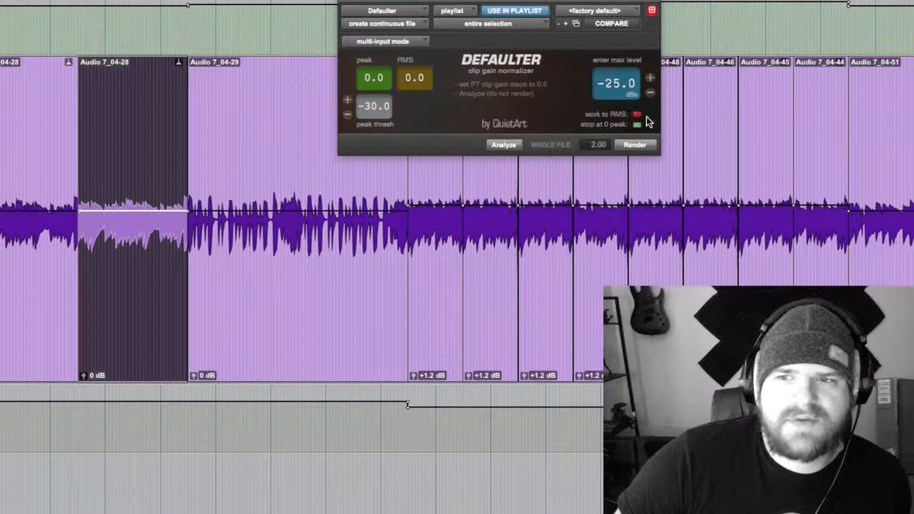
# - Raise Defaulter's max level to -18.0
pyautogui.click(649, 78)
pyautogui.click(650, 77)
pyautogui.click(650, 77)
pyautogui.click(651, 77)
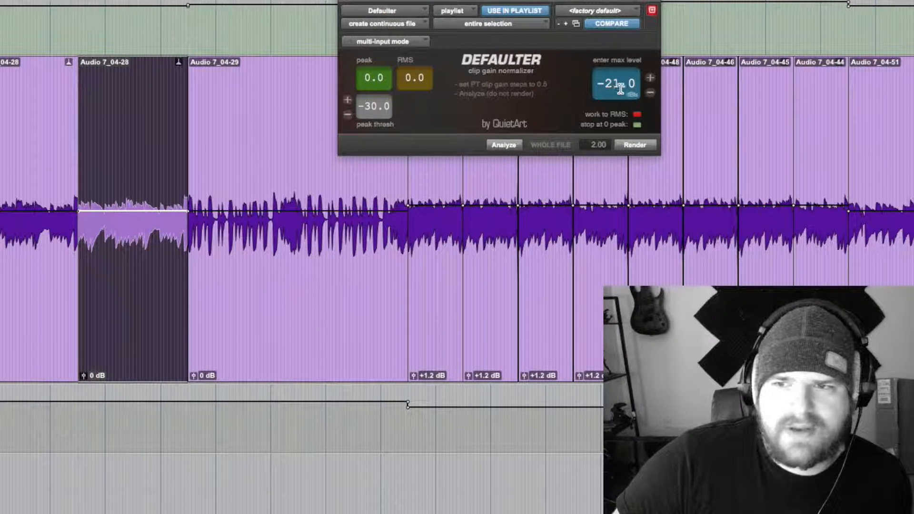
pyautogui.click(651, 77)
pyautogui.click(651, 77)
pyautogui.click(650, 77)
pyautogui.click(650, 77)
pyautogui.click(650, 77)
pyautogui.click(650, 77)
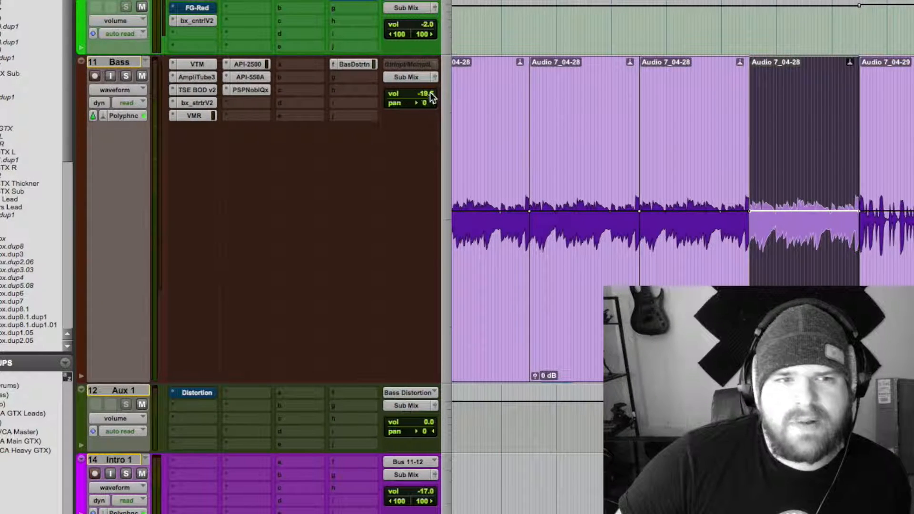
# - Try raising the selected Bass clip's gain to +9.4 dB, and return it to 0 dB
pyautogui.scroll(3, 803, 245)
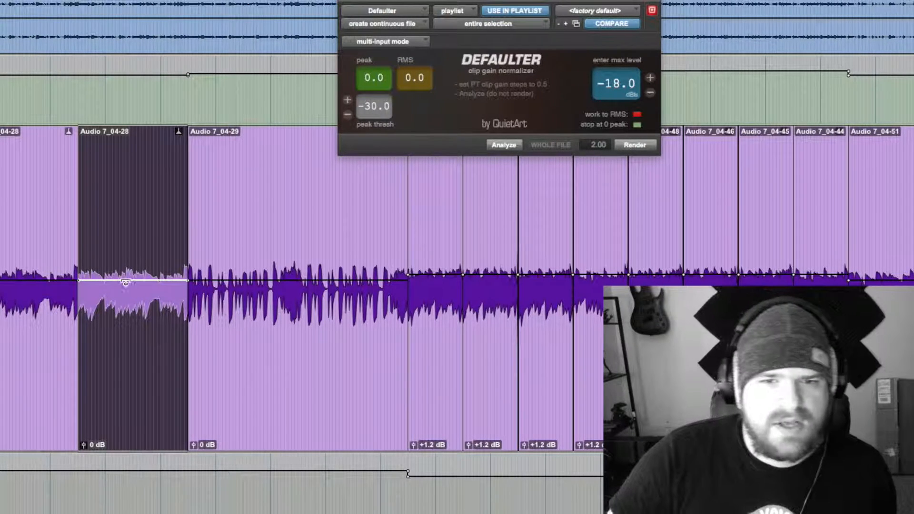
pyautogui.moveTo(127, 280); pyautogui.dragTo(128, 236)
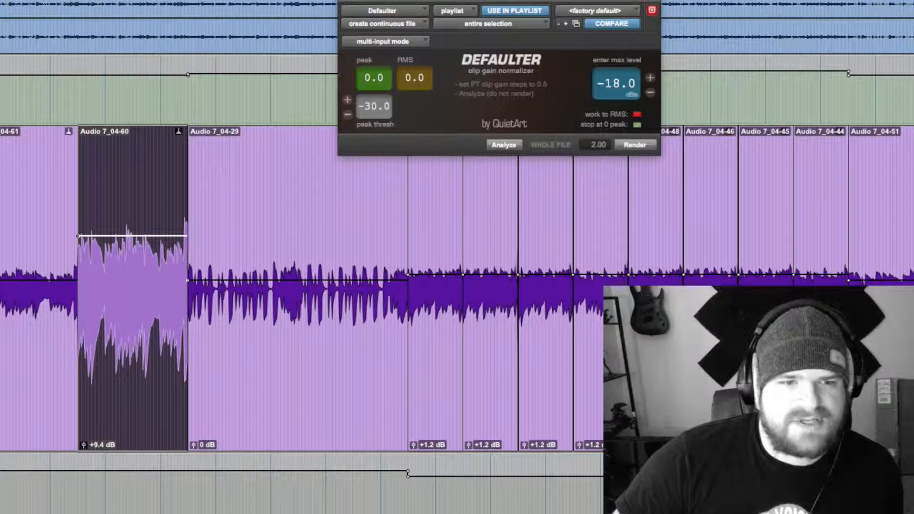
pyautogui.moveTo(123, 237); pyautogui.dragTo(121, 283)
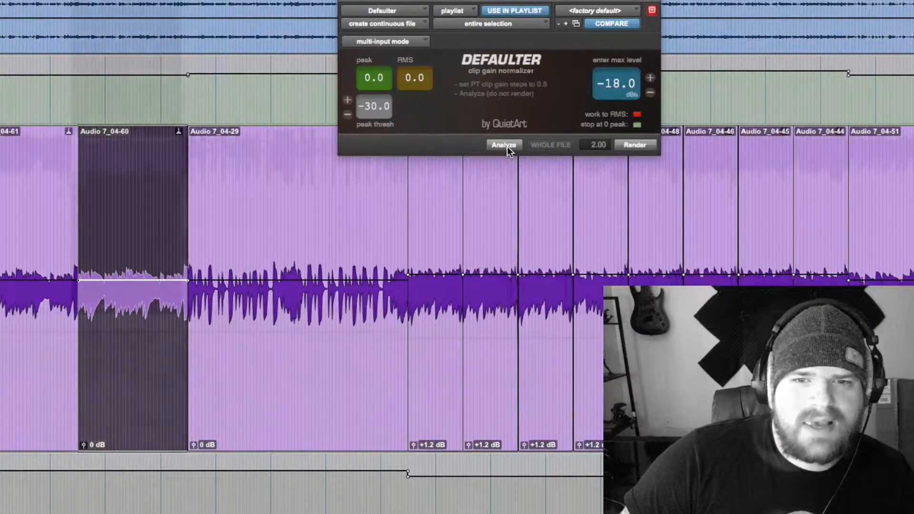
# - Analyze the selected Bass clip with Defaulter and lower the max level to -35.0
pyautogui.click(504, 145)
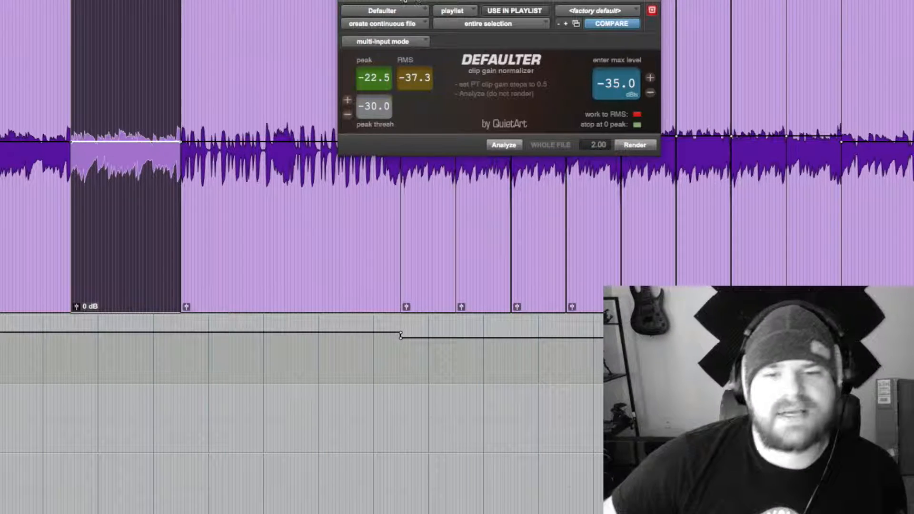
pyautogui.hscroll(-1, 229, 286)
pyautogui.scroll(5, 122, 310)
pyautogui.scroll(-3, 129, 348)
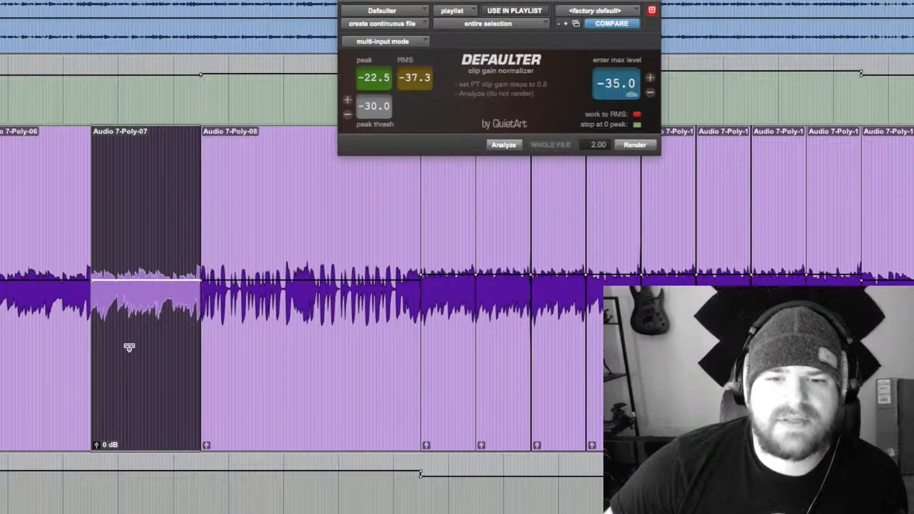
pyautogui.hscroll(3, 129, 348)
pyautogui.scroll(-3, 129, 352)
pyautogui.scroll(3, 128, 353)
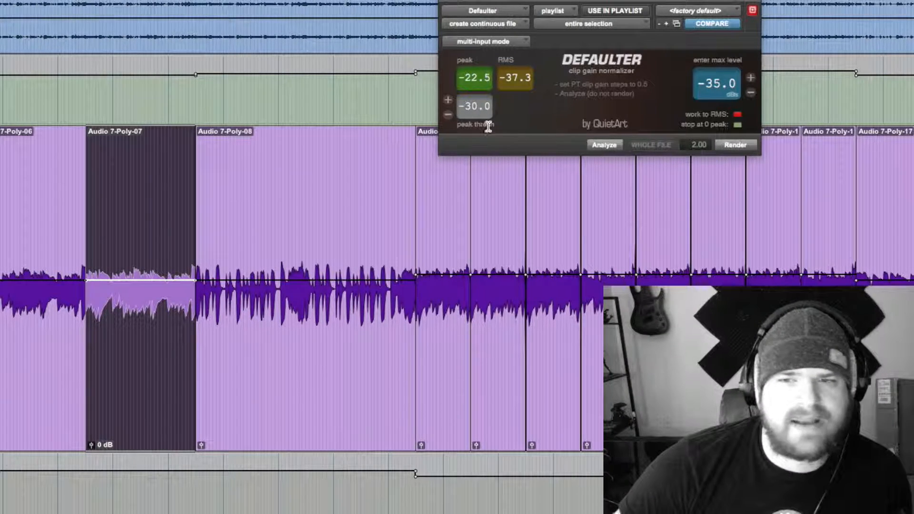
# - Normalize the clip gain of the Bass clips Audio 7-Poly-07 and Audio 7-Poly-08 with Defaulter's analysis
pyautogui.click(604, 145)
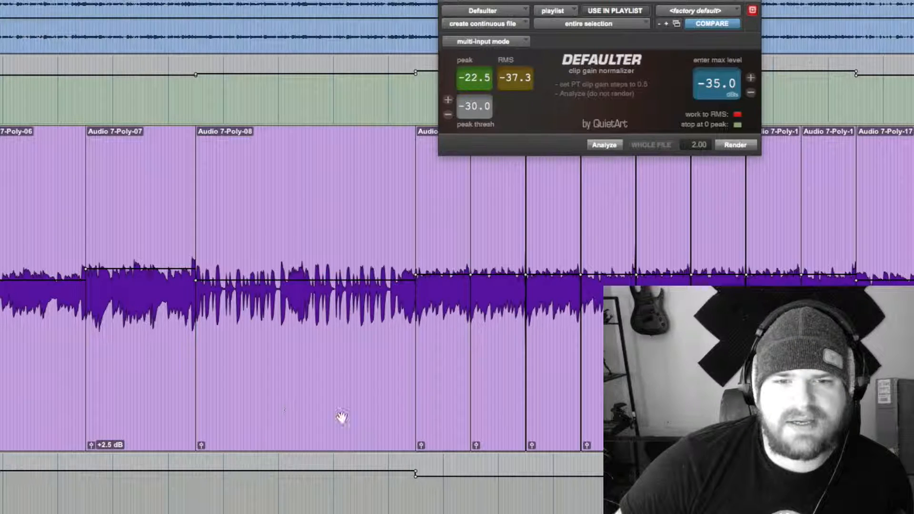
pyautogui.click(297, 400)
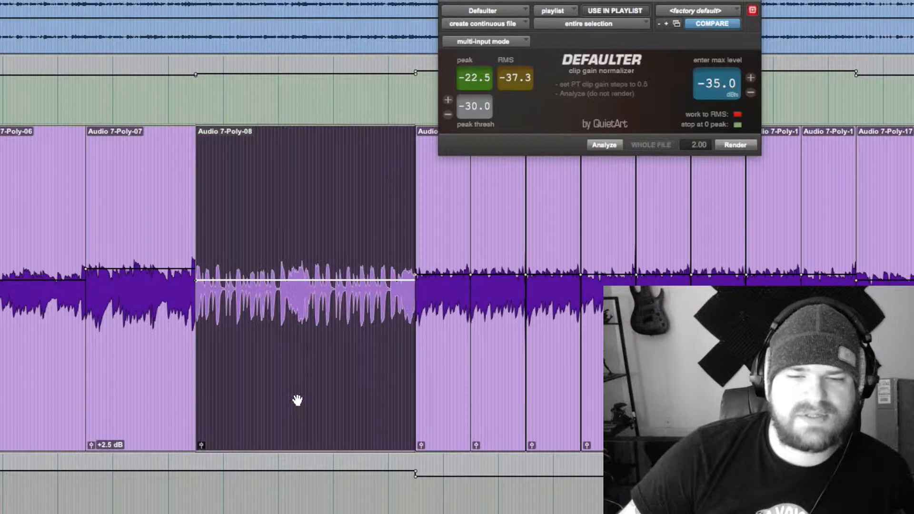
pyautogui.click(604, 145)
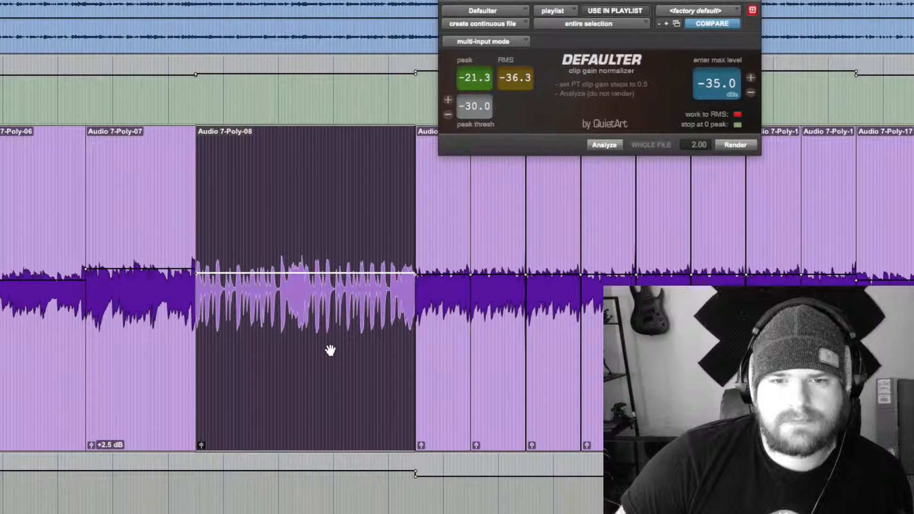
# - Raise the gain of the Bass clip Audio 7-Poly-09 to about +11.1 dB, and normalize it with Defaulter's analysis
pyautogui.click(443, 403)
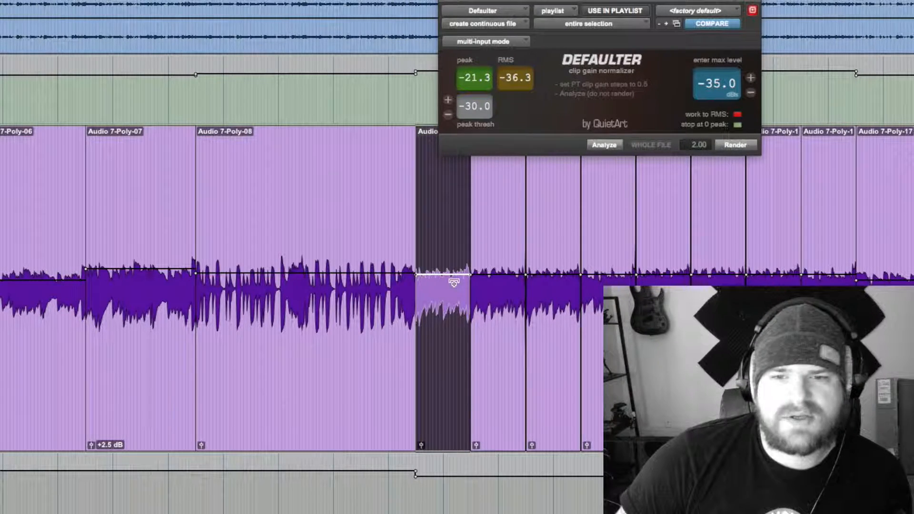
pyautogui.moveTo(450, 272); pyautogui.dragTo(450, 228)
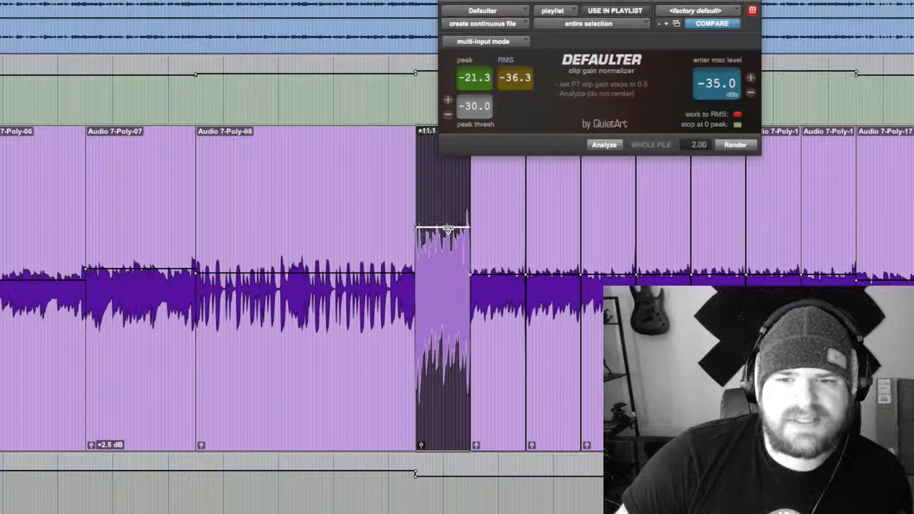
pyautogui.press('t')
pyautogui.click(506, 335)
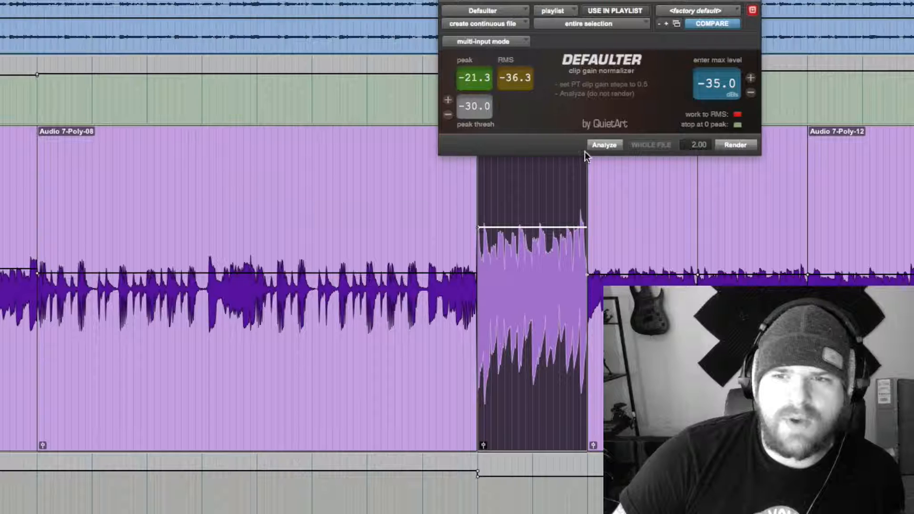
pyautogui.click(603, 145)
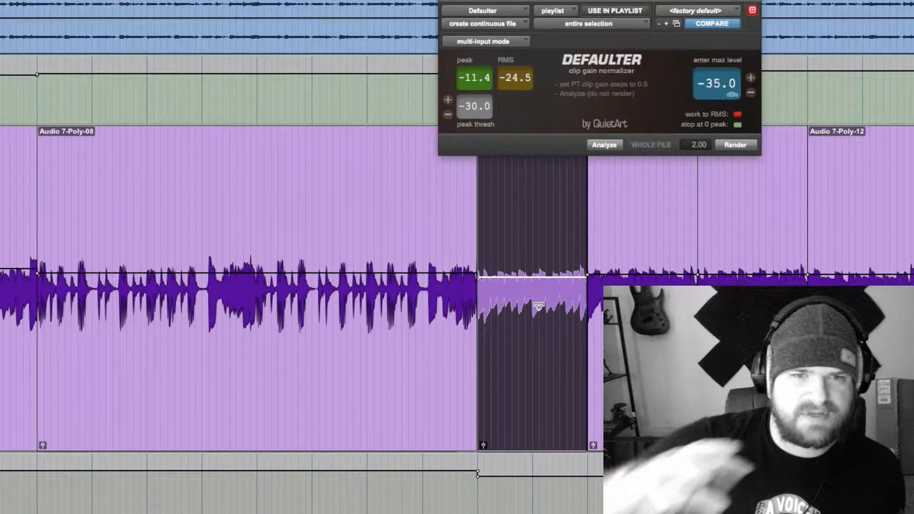
# - Select in turn the Bass clips through Audio 7-Poly-07 and those from Audio 7-Poly-08 onward to compare their levels
pyautogui.scroll(12, 539, 307)
pyautogui.hscroll(1, 492, 223)
pyautogui.scroll(-8, 504, 252)
pyautogui.scroll(-1, 512, 268)
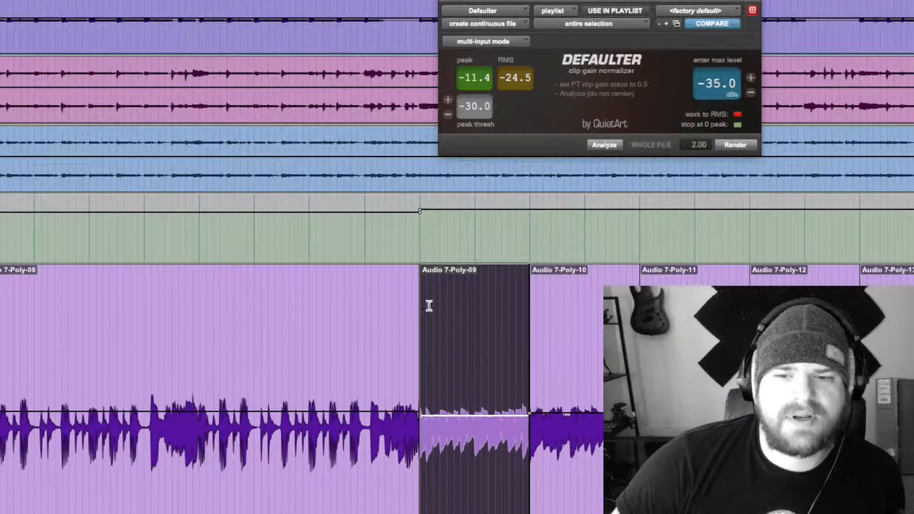
pyautogui.press('r')
pyautogui.press('r')
pyautogui.press('r')
pyautogui.press('t')
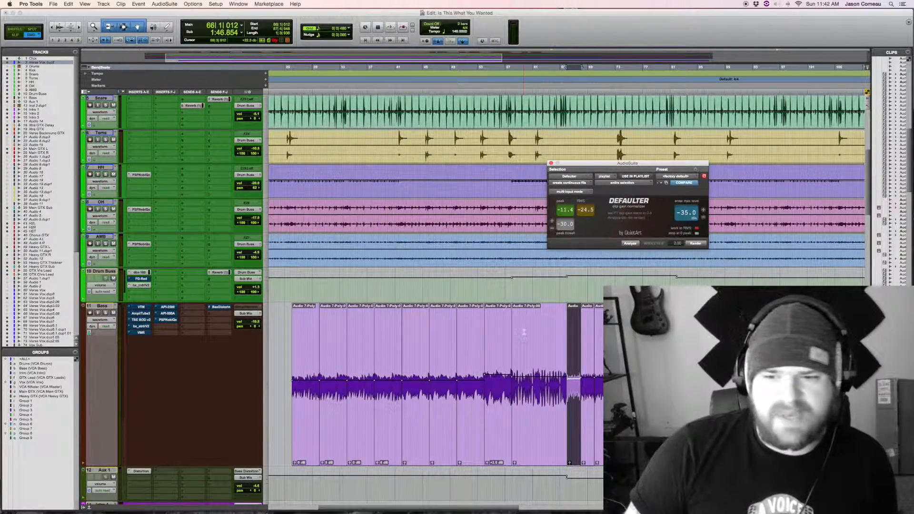
pyautogui.moveTo(284, 367); pyautogui.dragTo(511, 348)
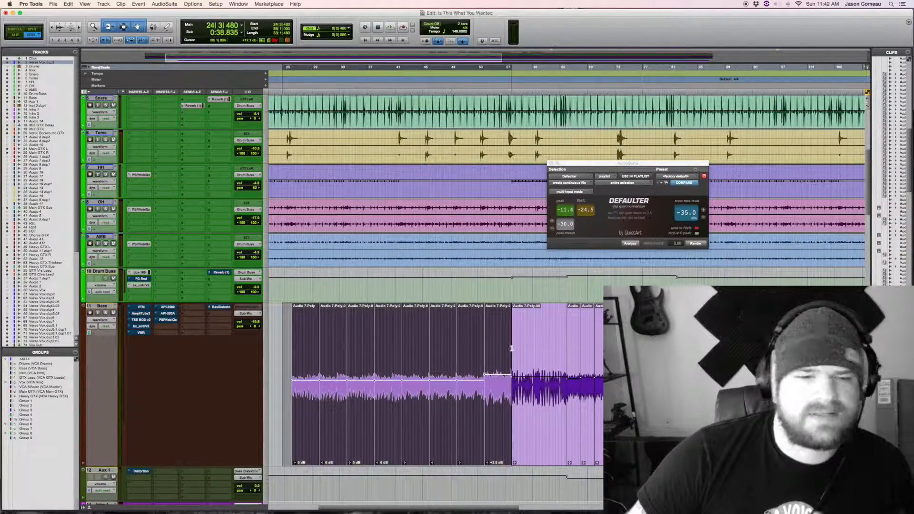
pyautogui.moveTo(509, 286); pyautogui.dragTo(751, 314)
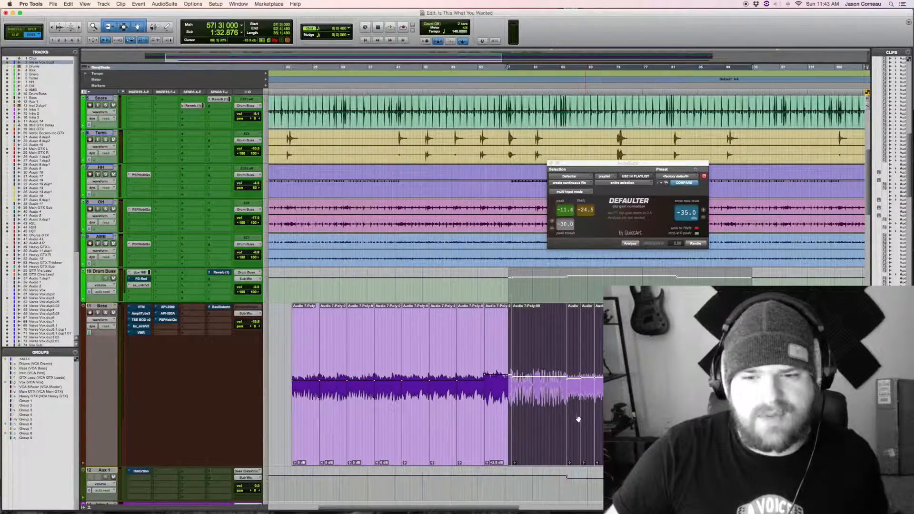
# - Select the Bass clip Audio 7-Poly-09 and examine its waveform against the neighbouring clips
pyautogui.click(573, 355)
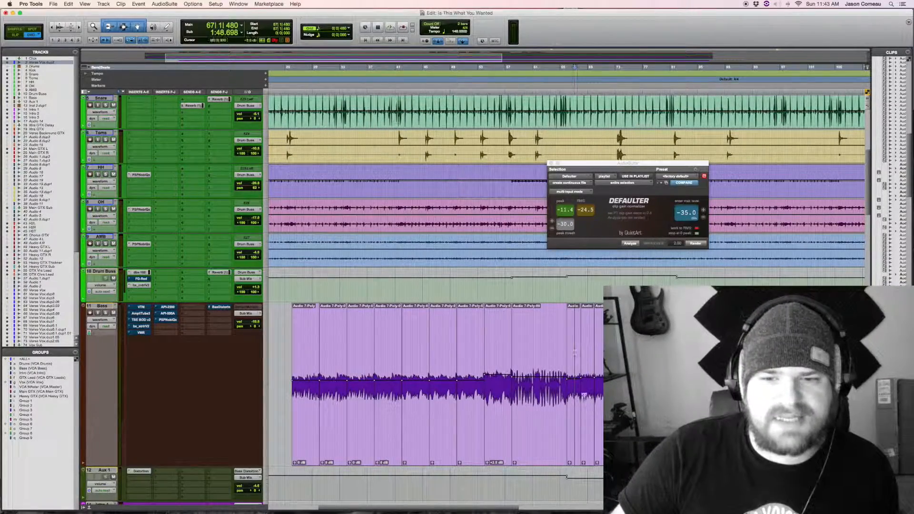
pyautogui.click(573, 427)
pyautogui.press('t')
pyautogui.press('t')
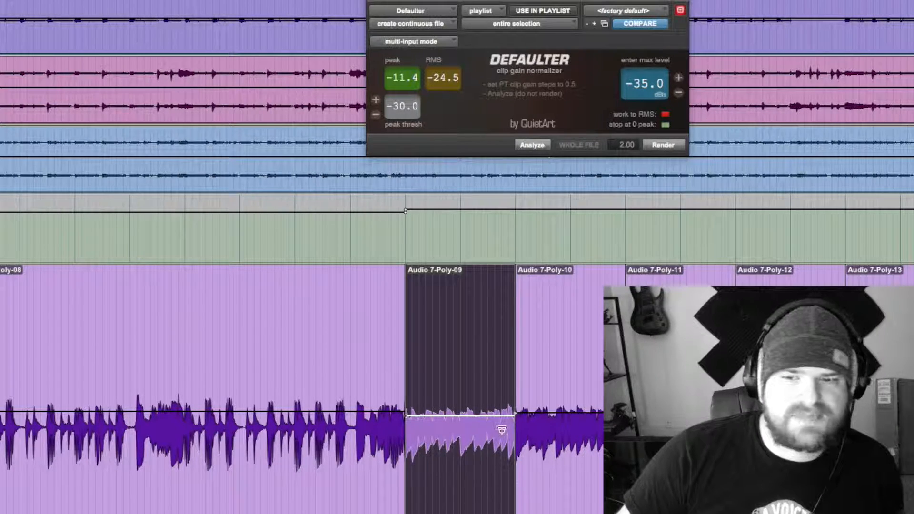
pyautogui.click(452, 356)
pyautogui.click(459, 510)
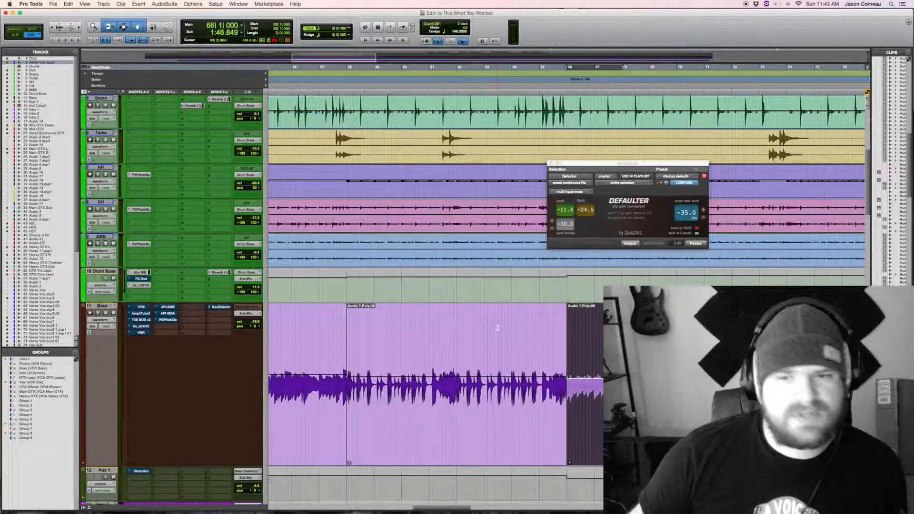
# - Review the Bass and drum tracks from the song's opening, and select the first three Bass clips
pyautogui.click(501, 333)
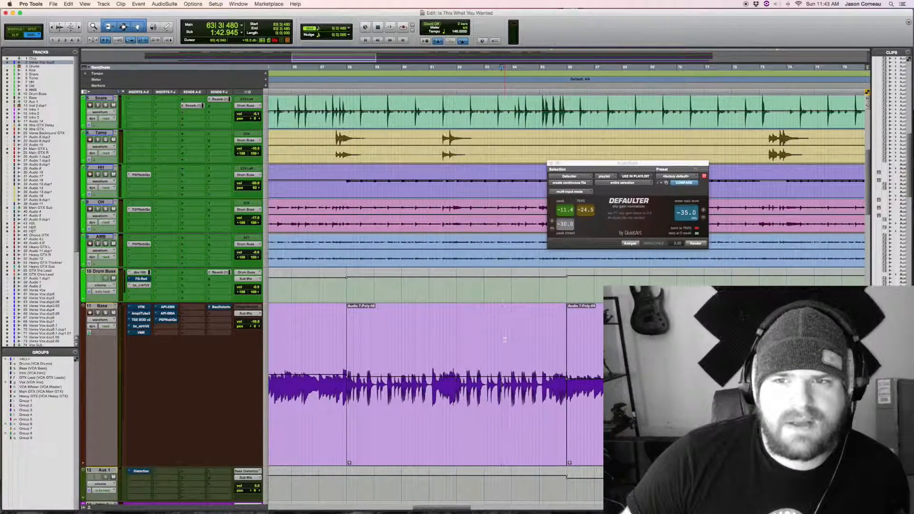
pyautogui.press('super+bracketleft')
pyautogui.press('super+bracketleft')
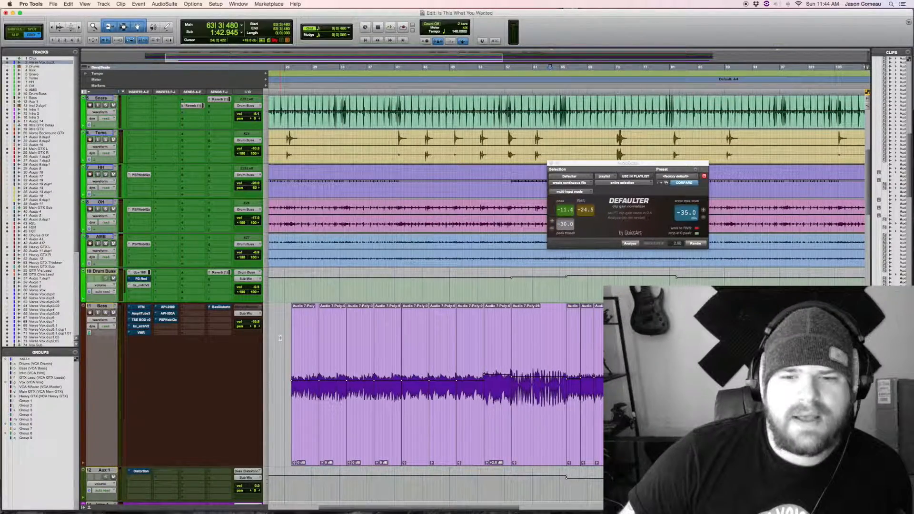
pyautogui.scroll(2, 281, 338)
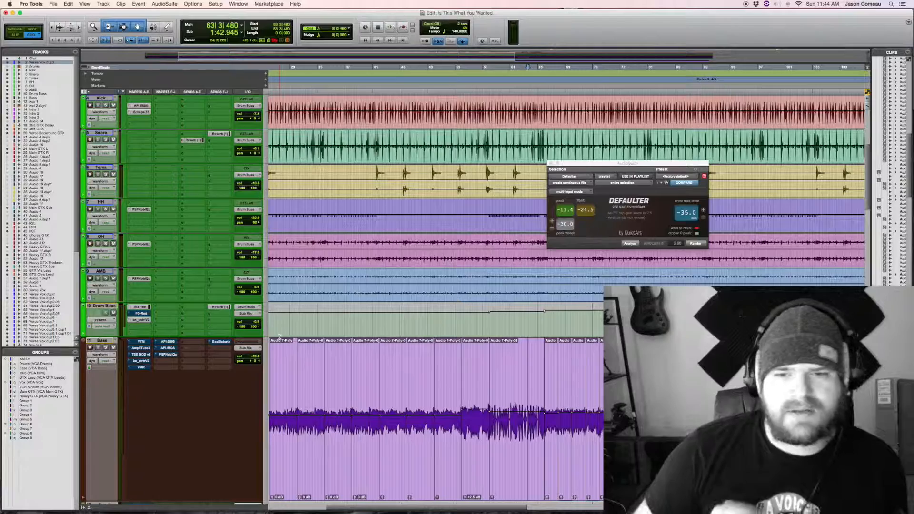
pyautogui.hscroll(-3, 343, 329)
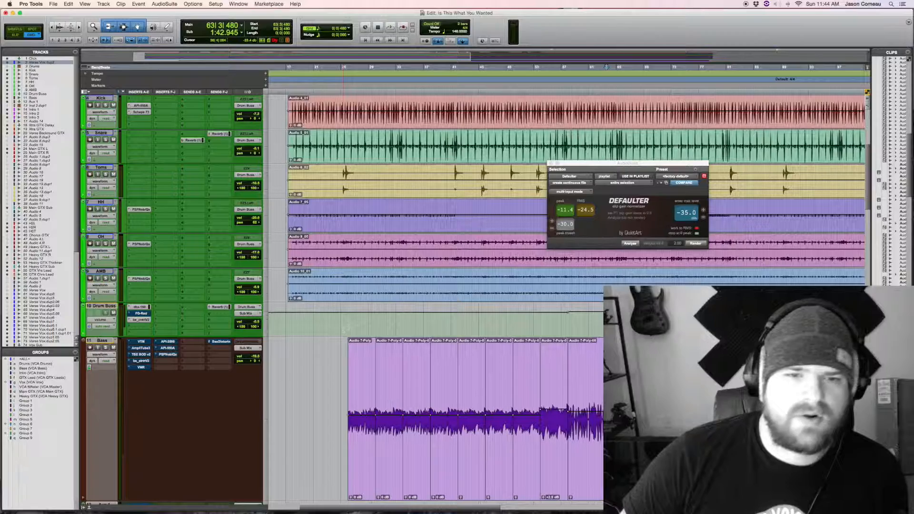
pyautogui.scroll(-1, 347, 329)
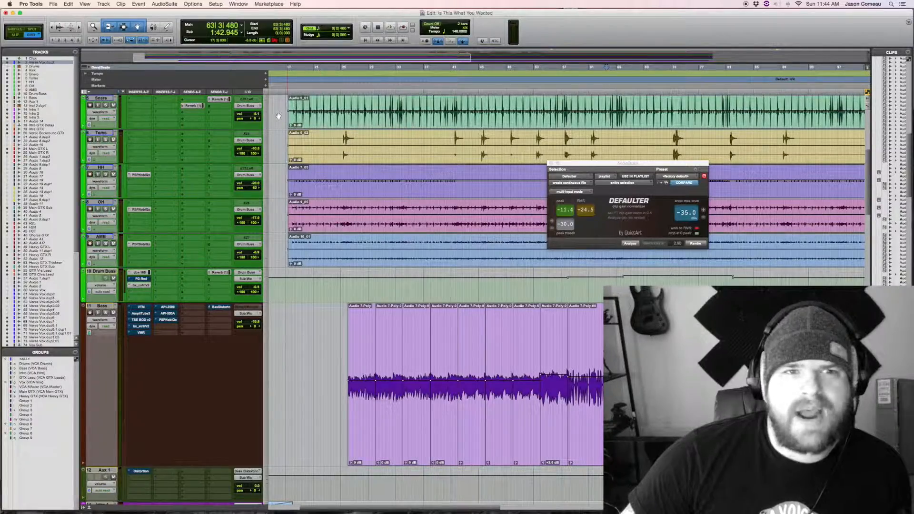
pyautogui.scroll(3, 288, 159)
pyautogui.scroll(-5, 301, 243)
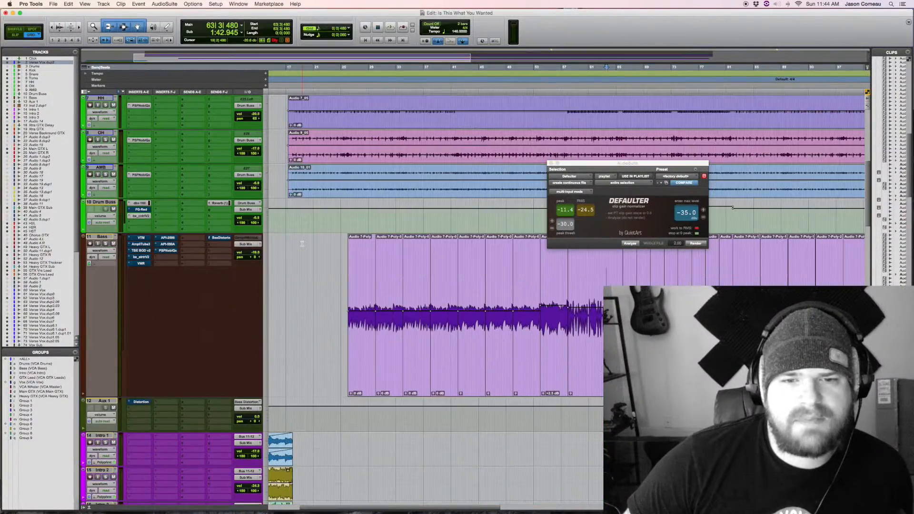
pyautogui.moveTo(311, 251); pyautogui.dragTo(474, 259)
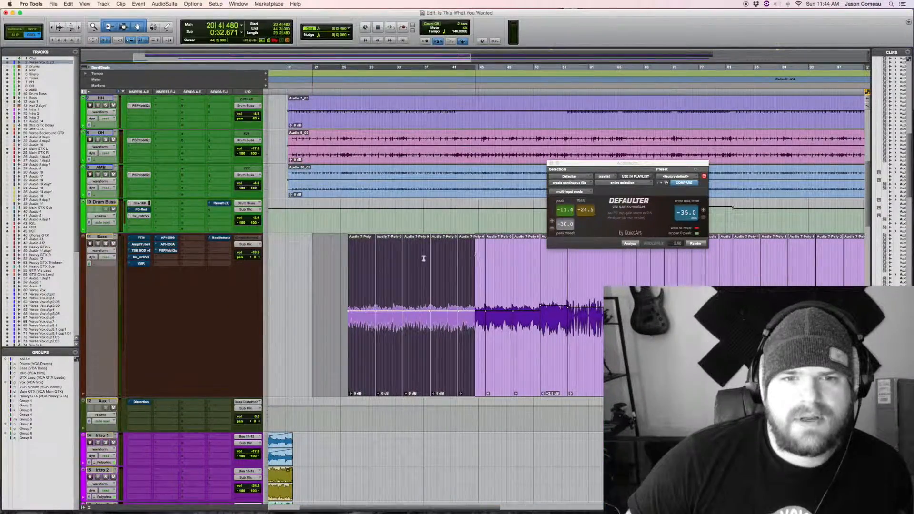
pyautogui.moveTo(302, 269); pyautogui.dragTo(427, 259)
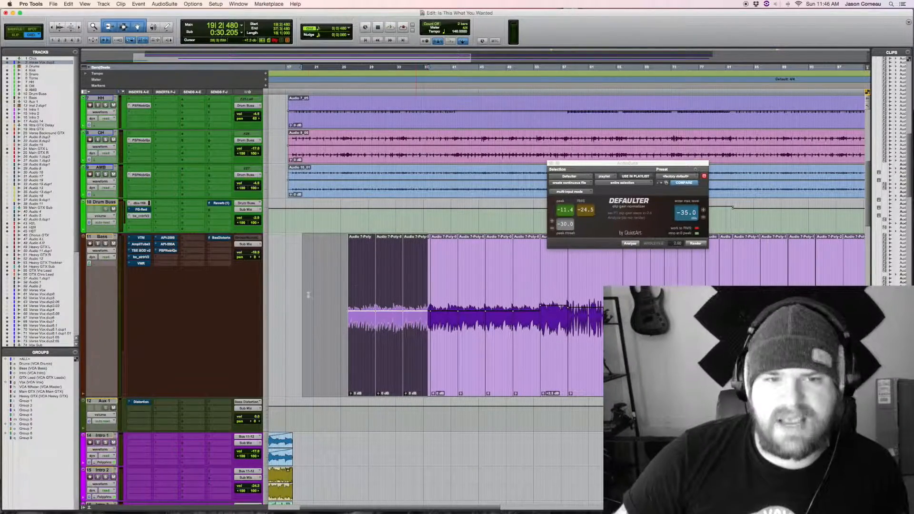
# - Select the full run of guitar clips on the VrsBGTX track
pyautogui.scroll(-5, 391, 303)
pyautogui.scroll(-8, 390, 304)
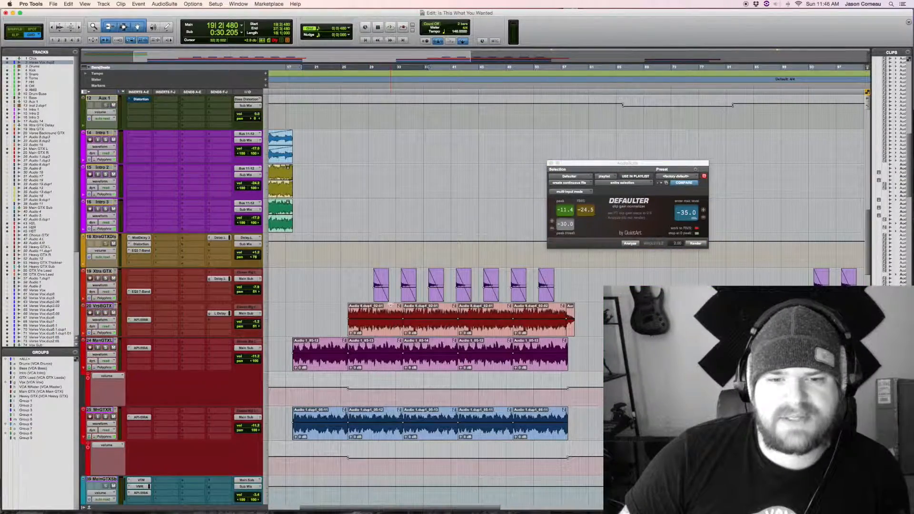
pyautogui.moveTo(320, 315); pyautogui.dragTo(650, 315)
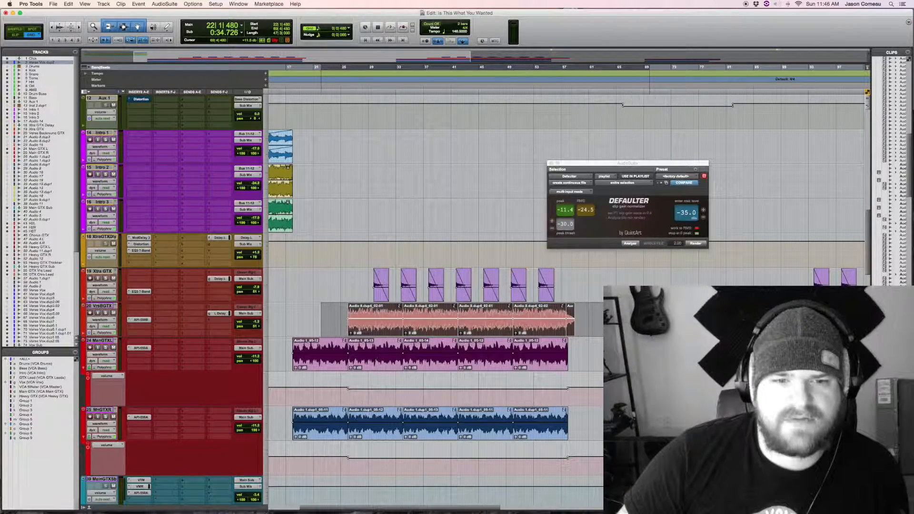